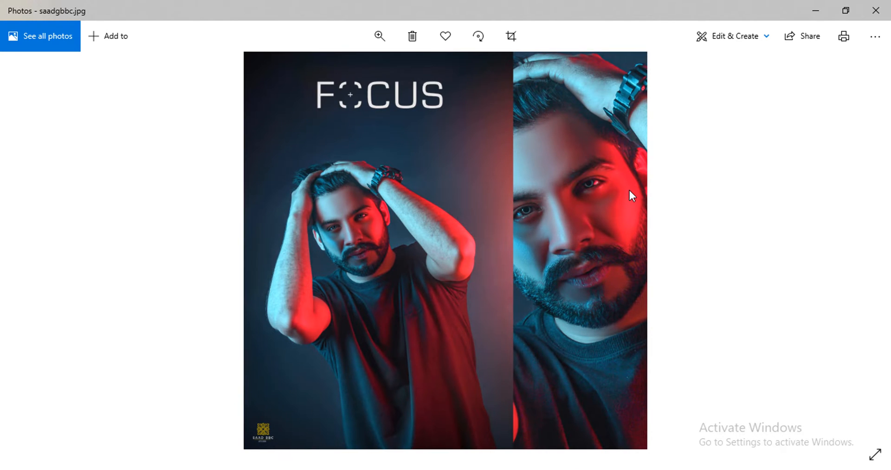
Step: Browse the finished portrait collages and the original BBC_7525 photo in the image viewer, and close the viewer
key("Right")
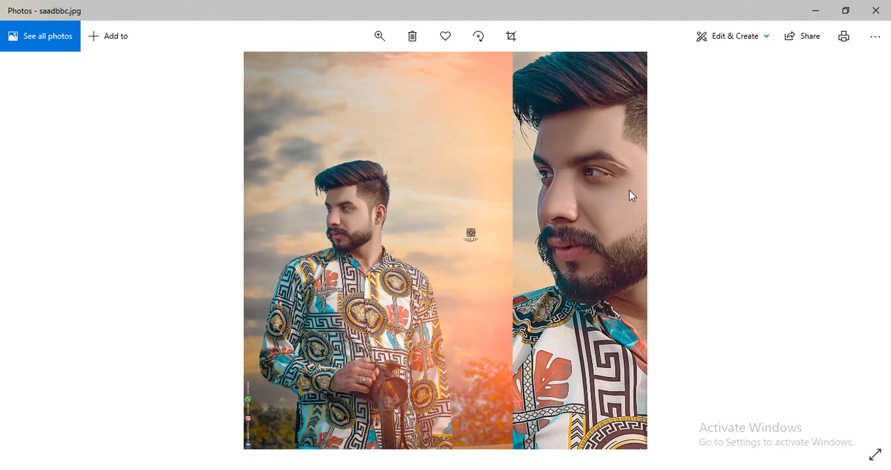
key("Right")
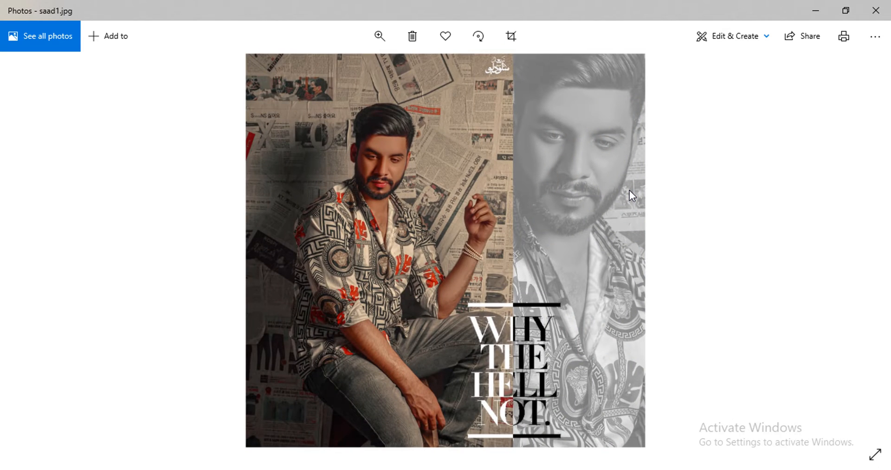
key("Right")
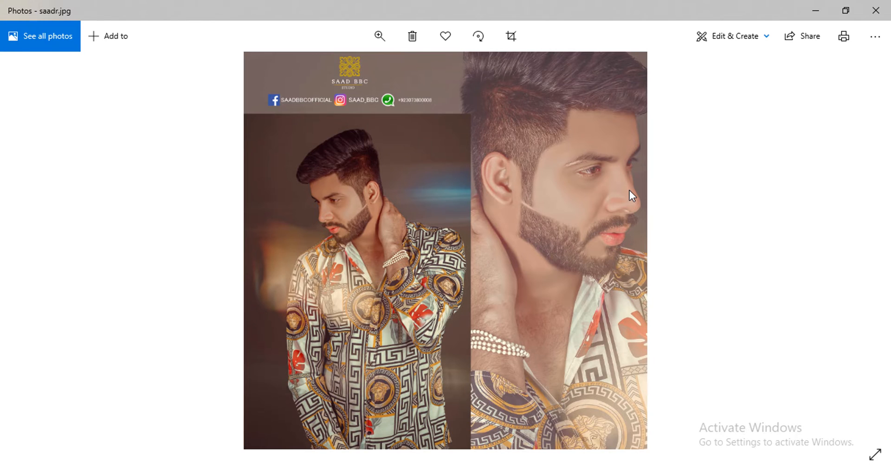
key("Left")
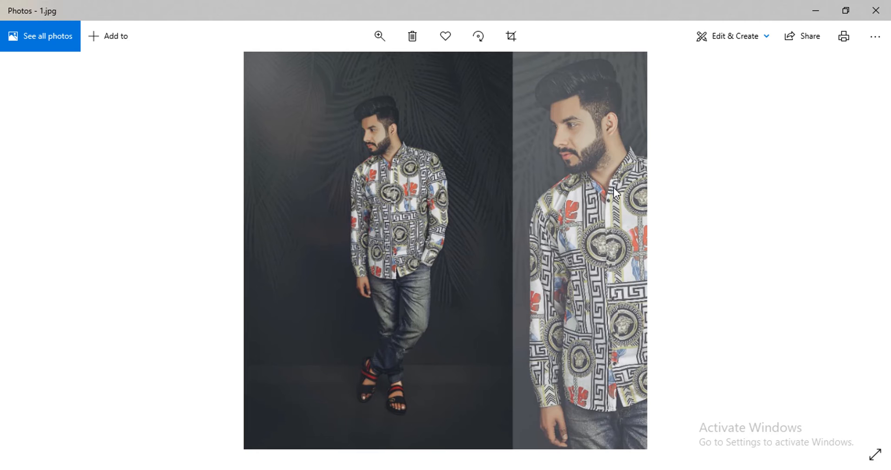
key("Right")
key("Left")
key("Left")
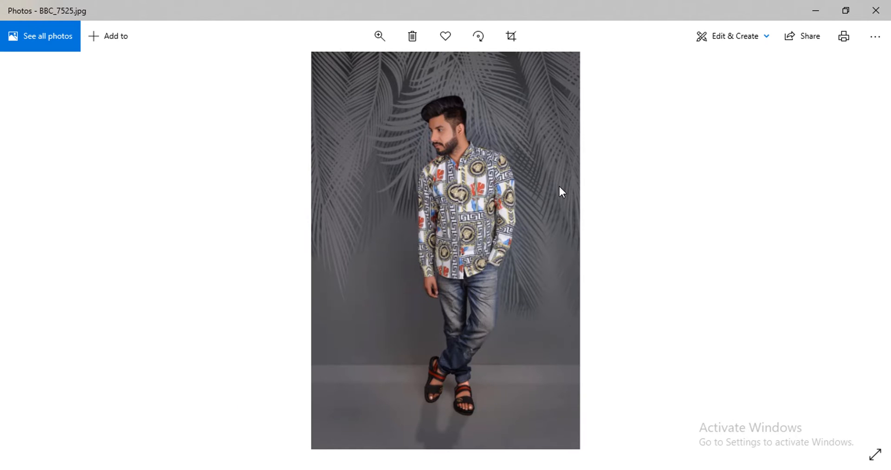
key("Right")
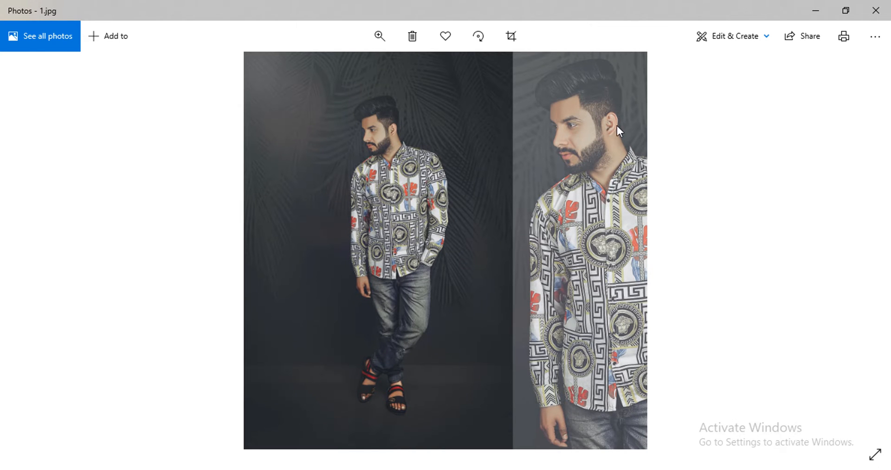
left_click(876, 10)
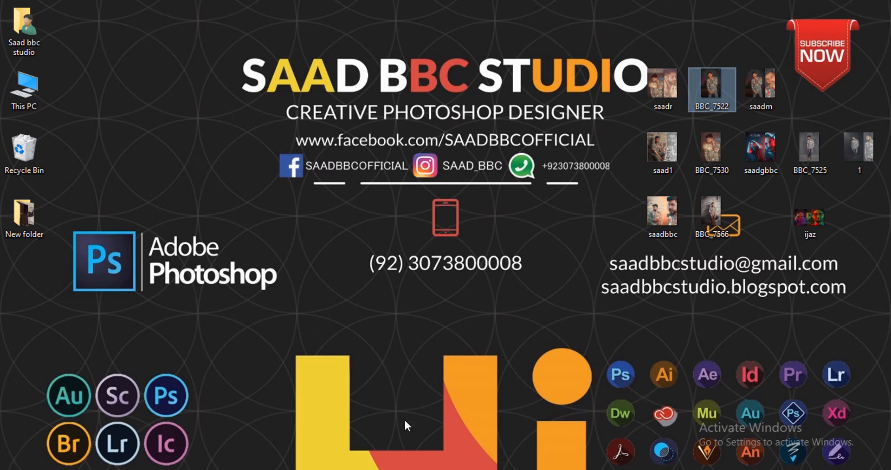
Step: Switch to Photoshop and bring up the Desktop folder for choosing an image to open
left_click(372, 468)
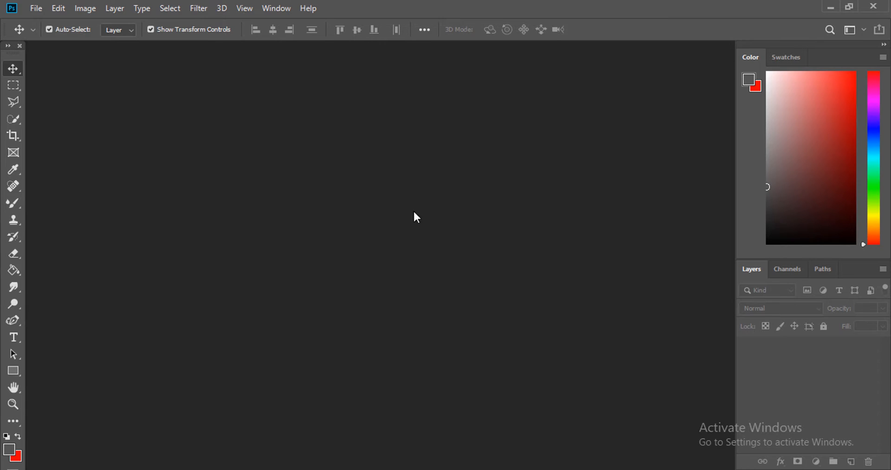
double_click(386, 190)
scroll(395, 273, "down", 5)
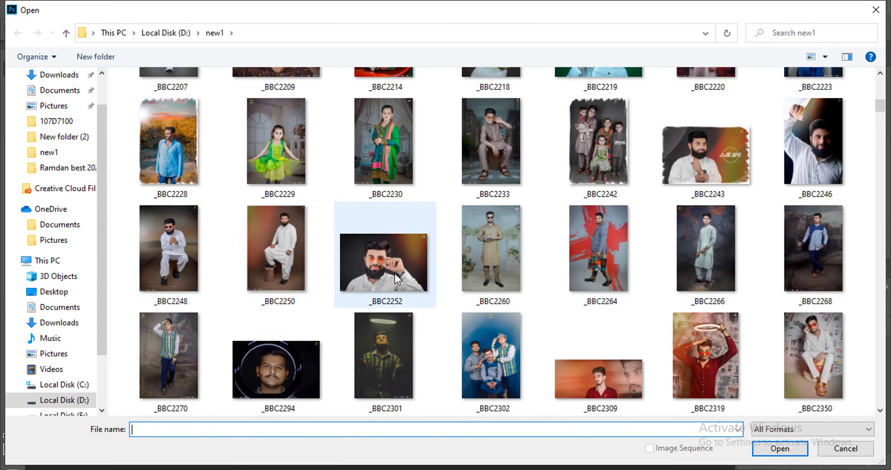
scroll(395, 272, "up", 10)
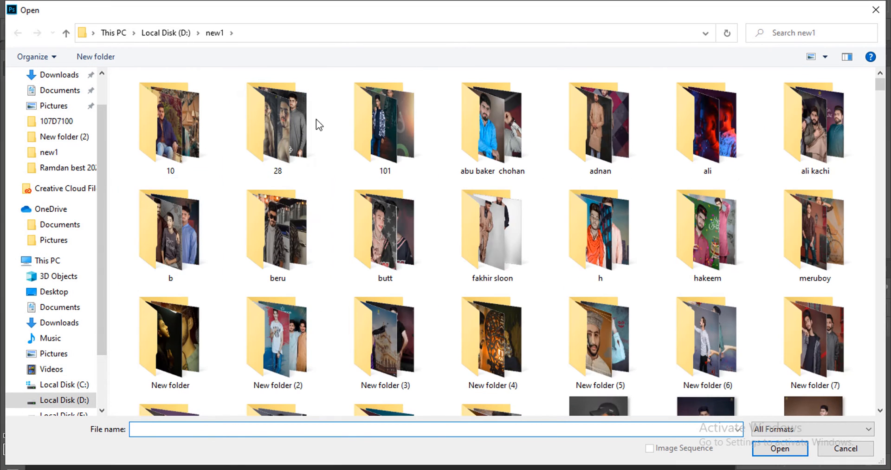
left_click(54, 292)
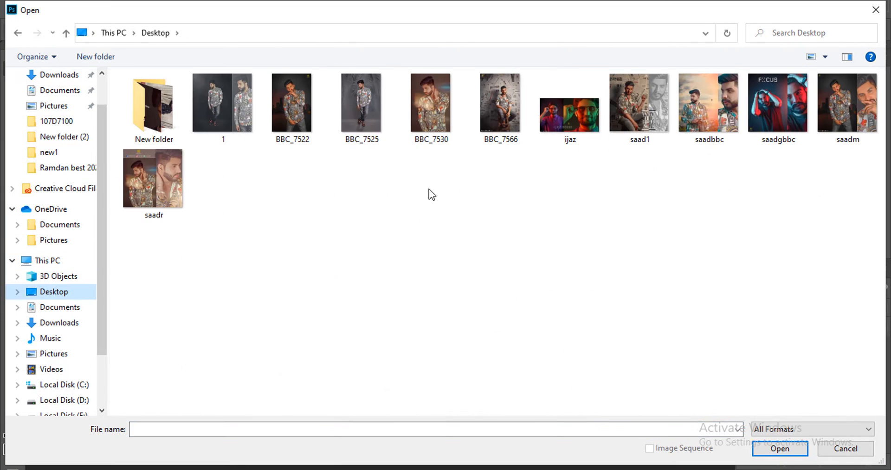
Step: Preview saadgbbc and the neighbouring Desktop images in the Photos viewer, and close the viewer
right_click(764, 113)
left_click(745, 35)
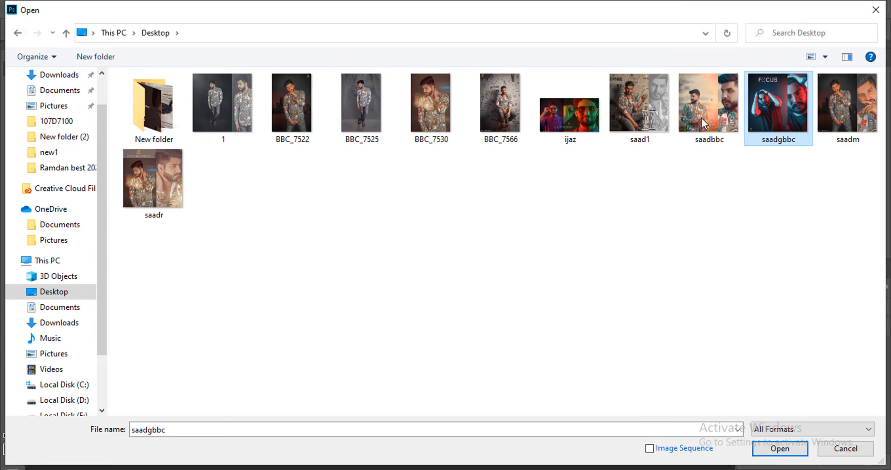
key("Left")
key("Left")
key("Left")
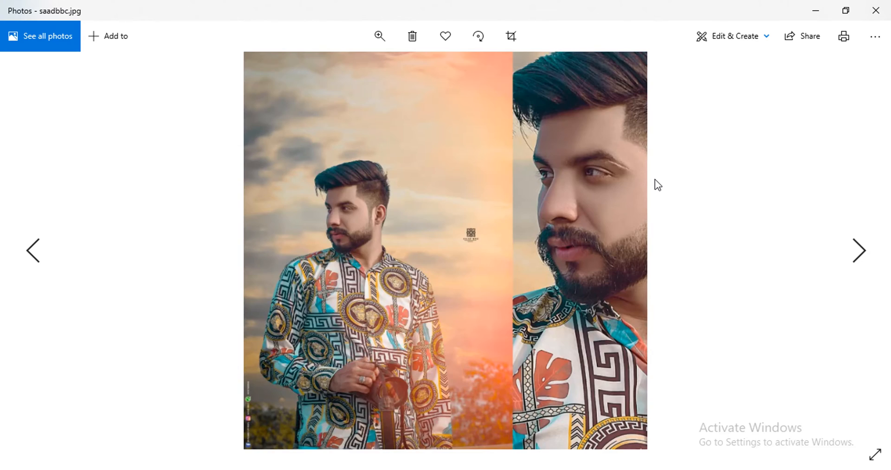
key("Right")
key("Right")
key("Right")
key("Right")
key("Right")
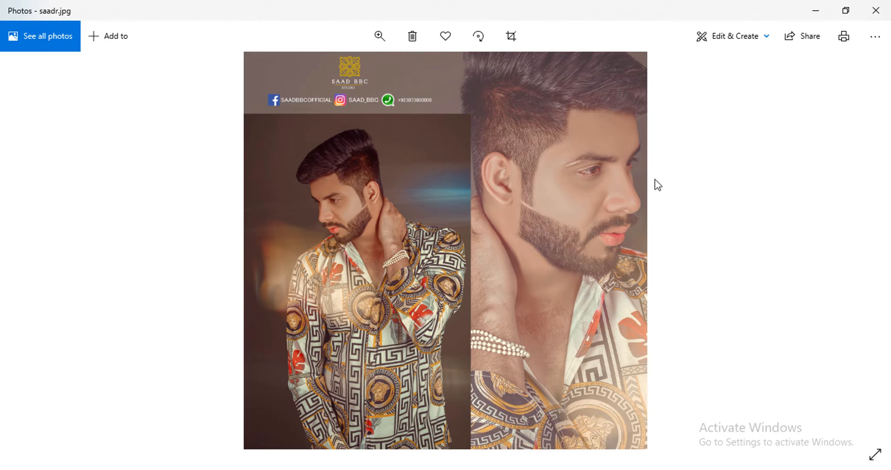
left_click(876, 10)
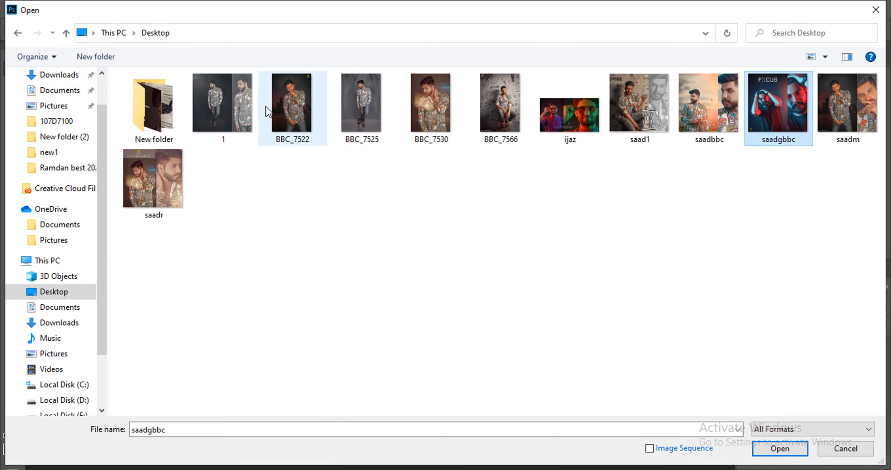
Step: Preview the BBC_7522 photo from the Desktop folder and open it in Photoshop
left_click(290, 109)
right_click(289, 108)
left_click(347, 30)
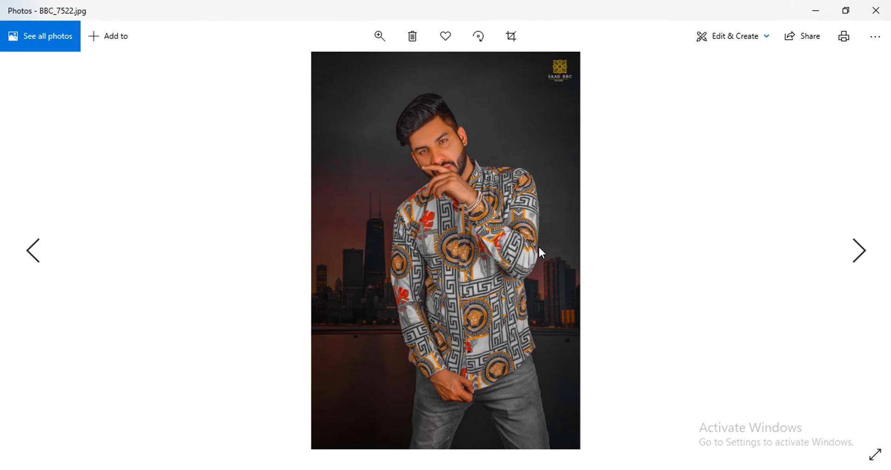
left_click(876, 11)
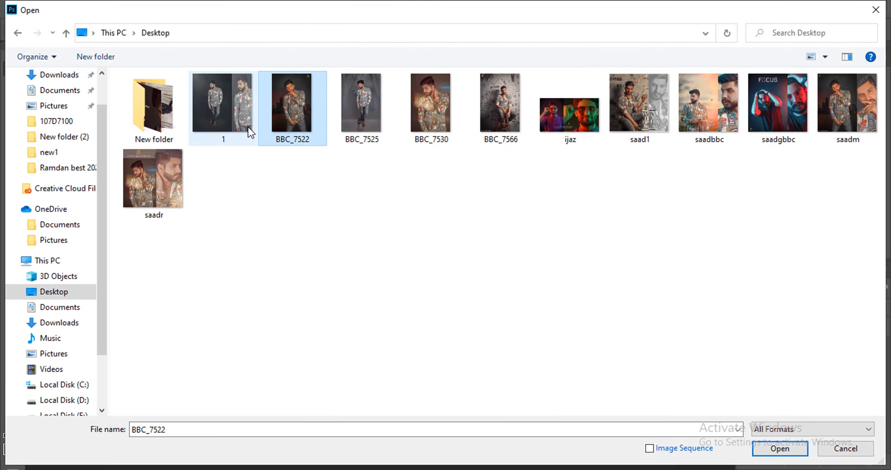
double_click(287, 111)
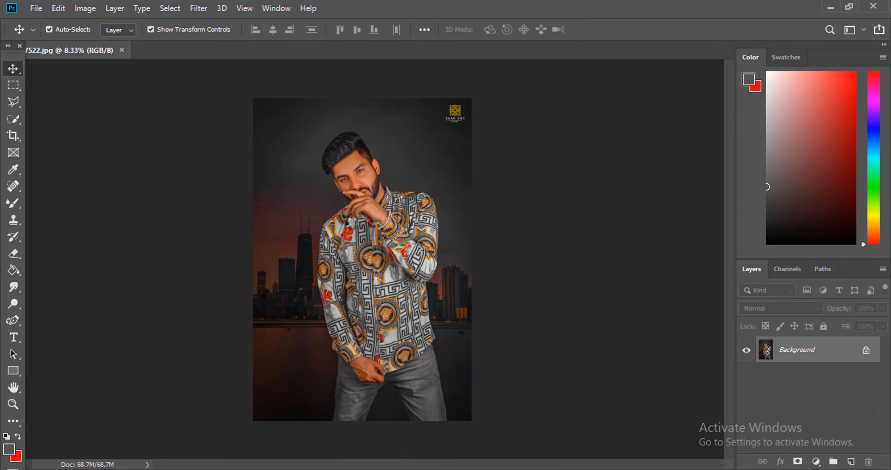
left_click(13, 404)
left_click(320, 172)
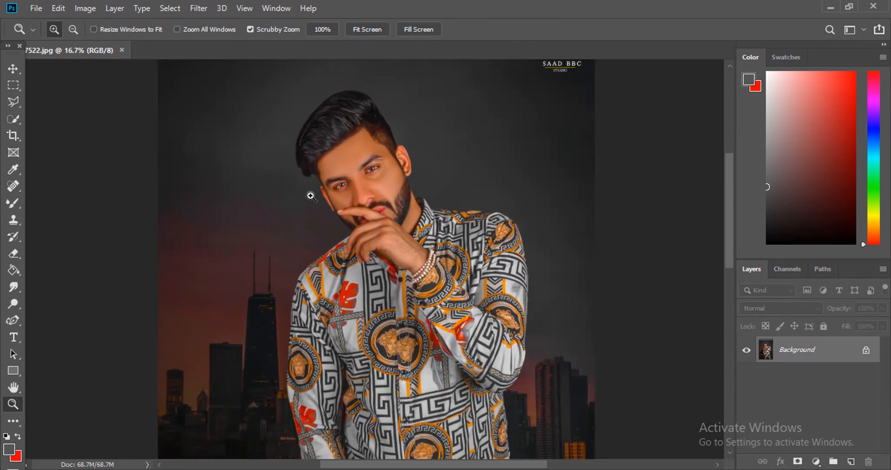
right_click(382, 223)
left_click(404, 227)
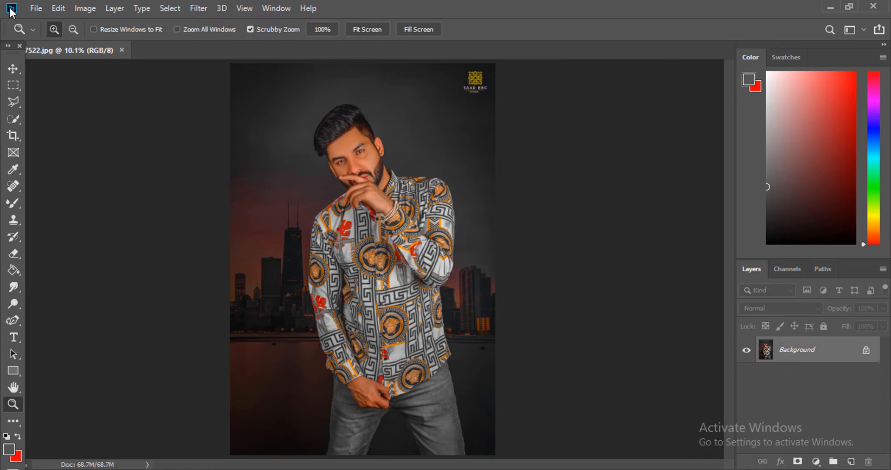
Step: Create a document named "to day work", 6000 × 6000 pixels at 300 pixels/inch, in RGB Color with a white background
left_click(36, 8)
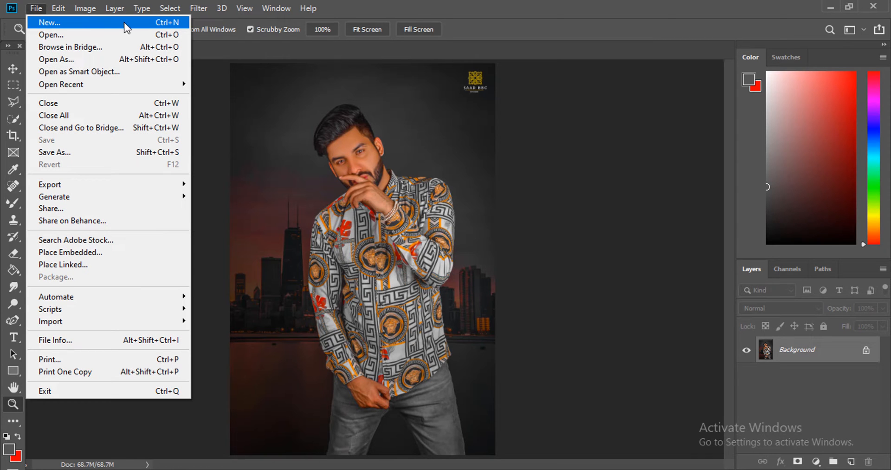
left_click(152, 23)
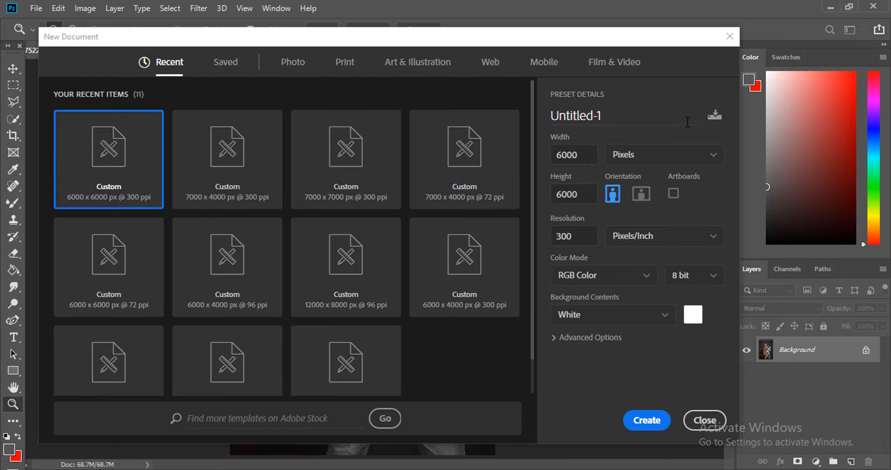
left_click_drag(625, 117, 522, 119)
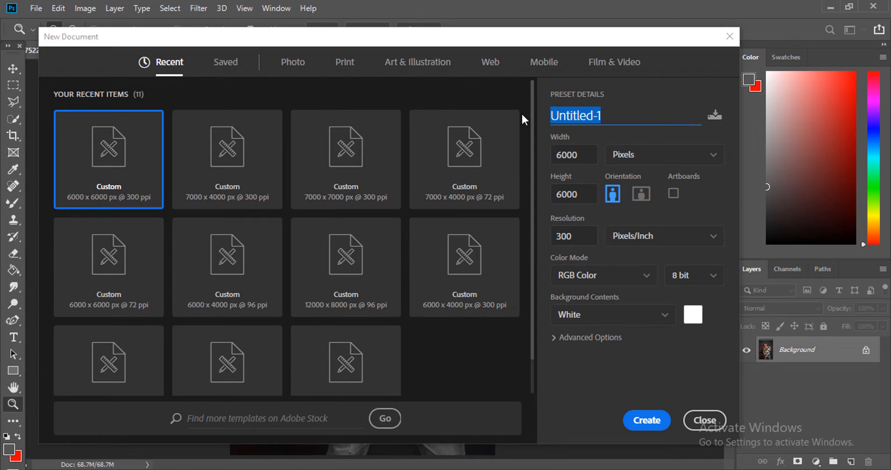
type("to day work")
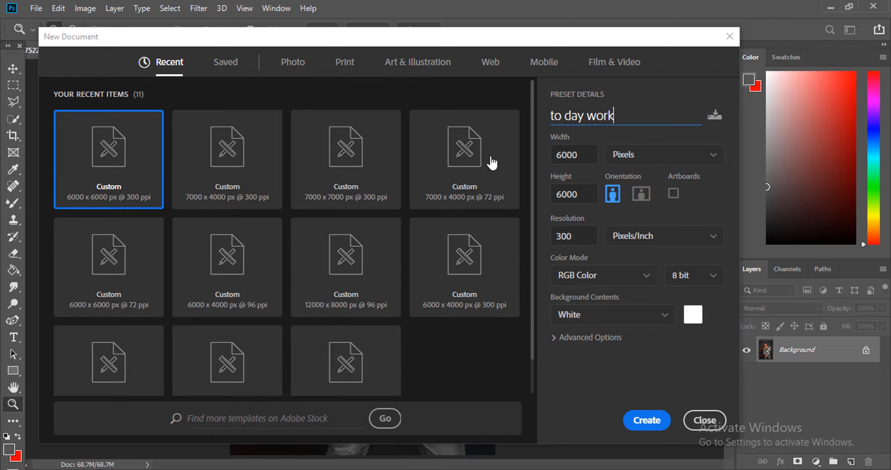
left_click(659, 160)
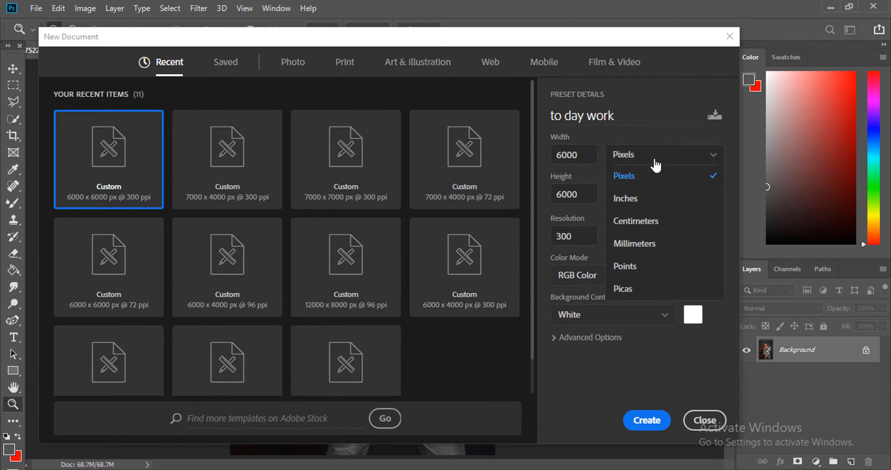
left_click(642, 181)
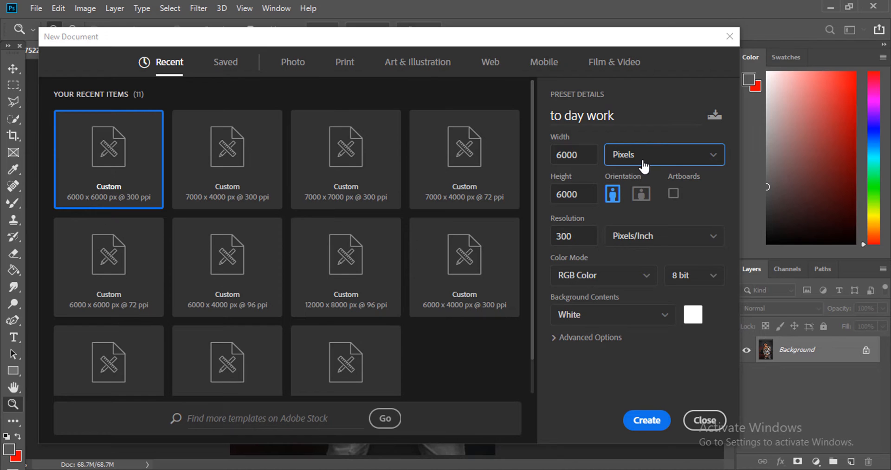
left_click(595, 156)
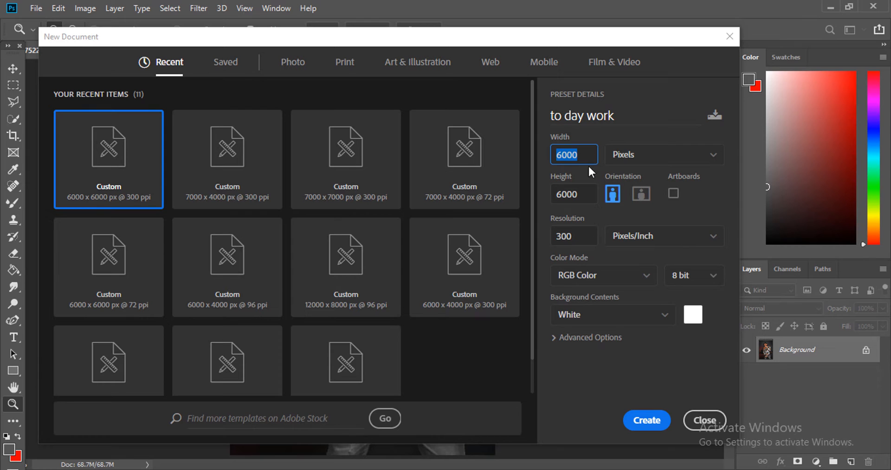
left_click(591, 193)
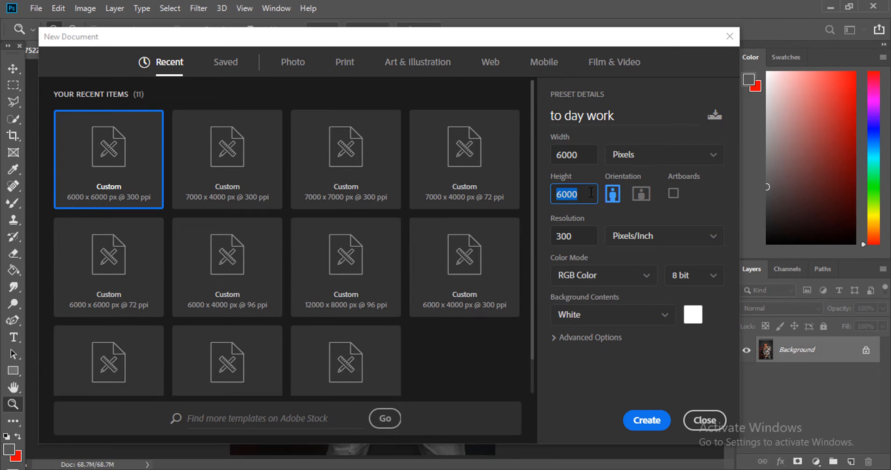
left_click(649, 422)
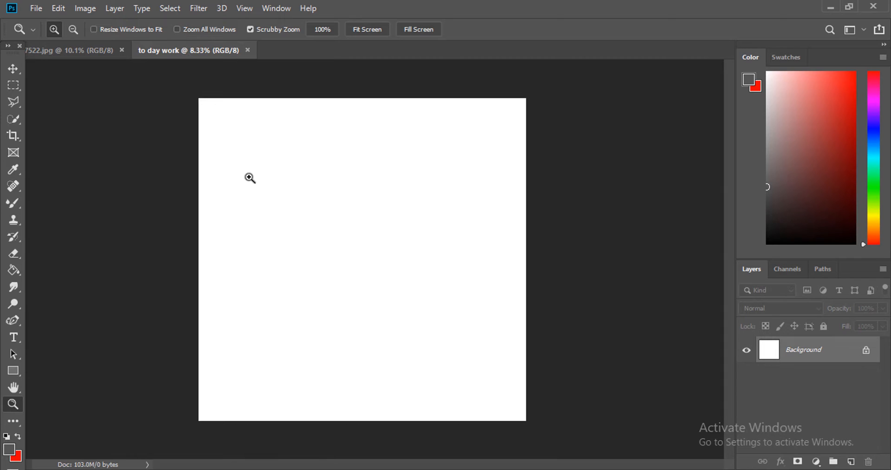
Step: Unlock the background layer of the BBC_7522 photo
left_click_drag(431, 296, 392, 246)
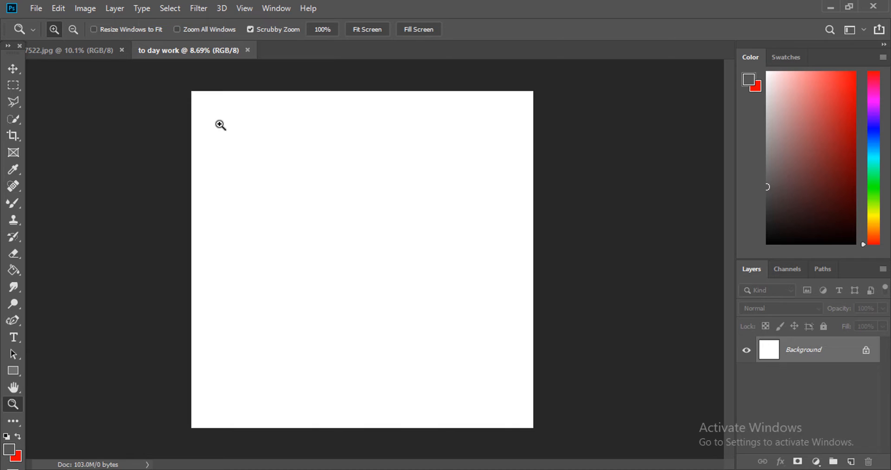
left_click(99, 51)
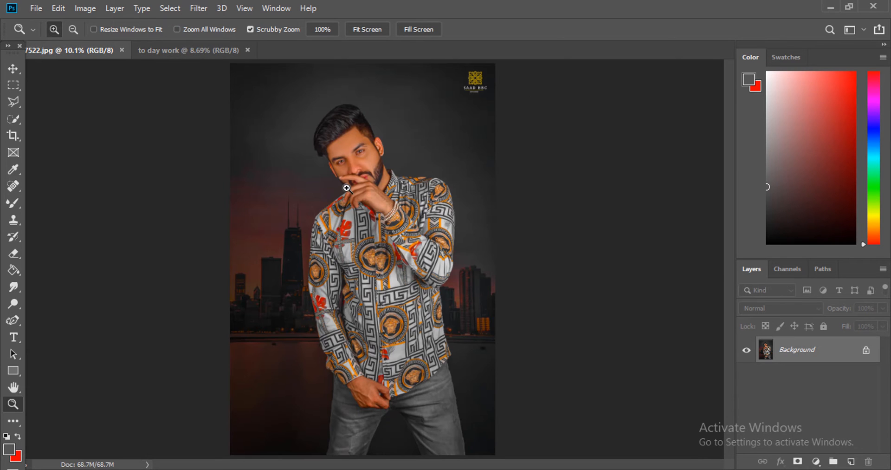
left_click(867, 352)
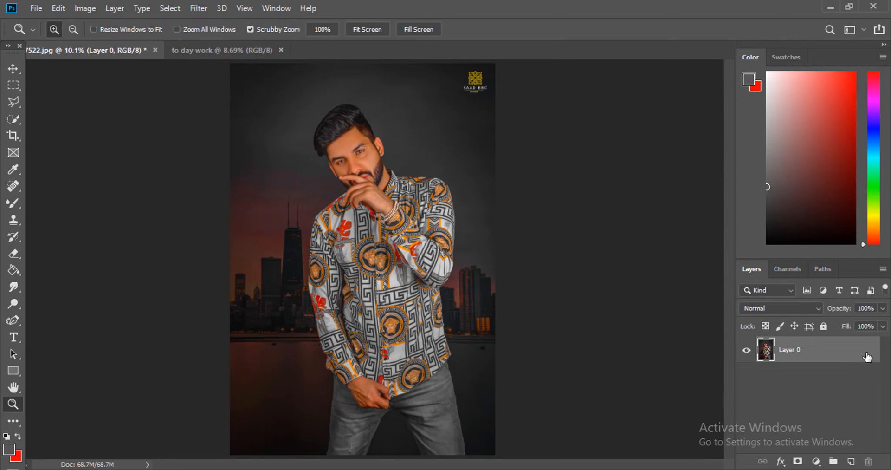
Step: Copy the photo into the "to day work" document against the canvas's left edge, delete that copied layer, and return to the BBC_7522 document
left_click(8, 69)
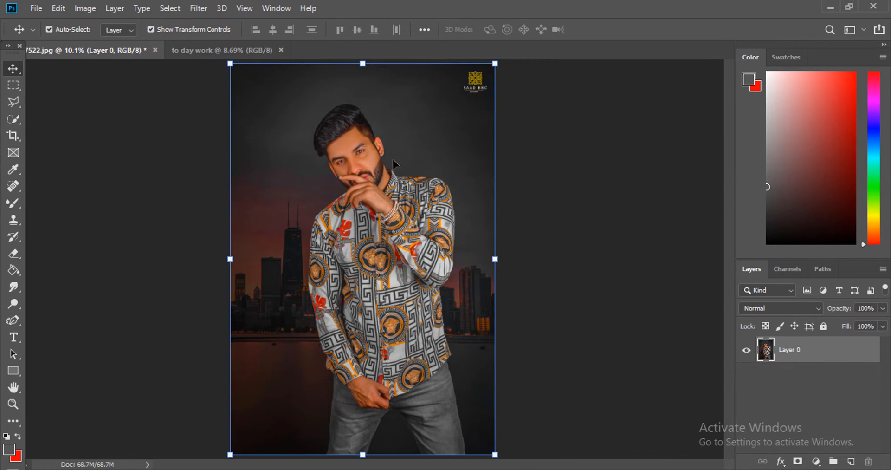
left_click_drag(393, 160, 323, 263)
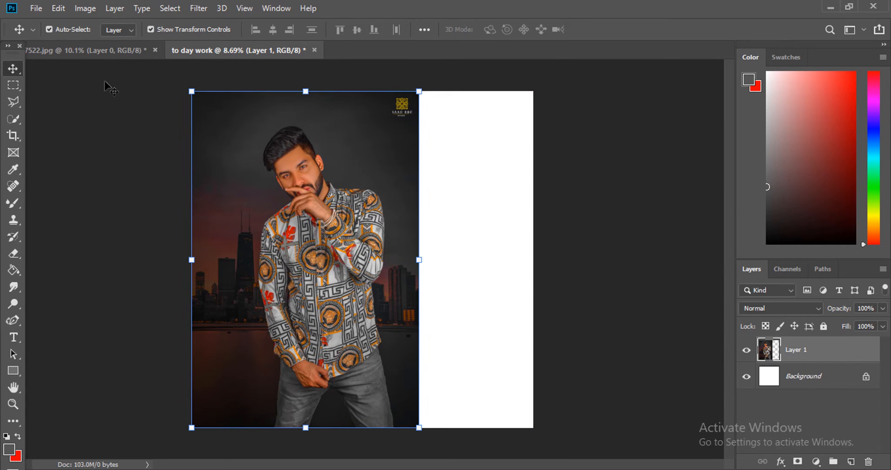
left_click_drag(856, 354, 868, 459)
left_click(110, 52)
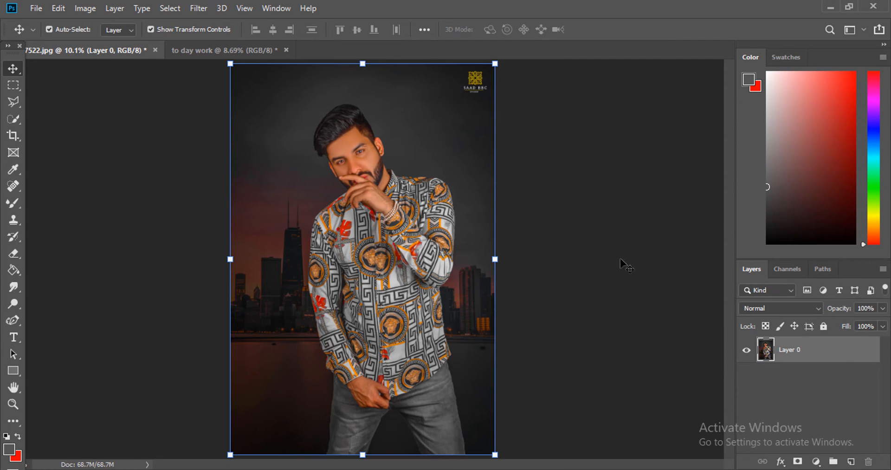
Step: Paste the photo into the "to day work" document and move it flush against the canvas's left edge
left_click(258, 52)
key("ctrl+v")
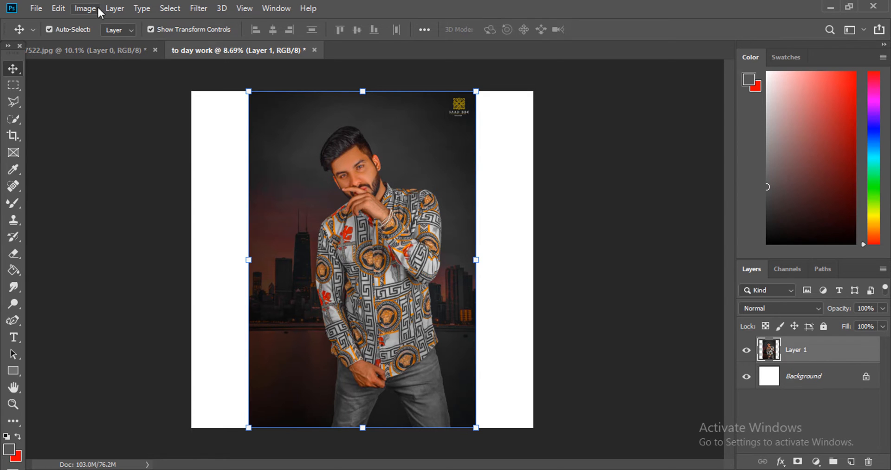
left_click(85, 44)
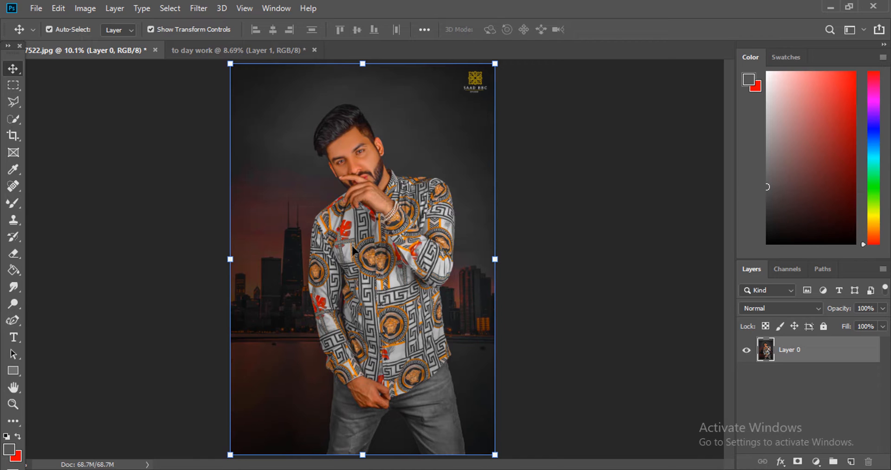
left_click(206, 51)
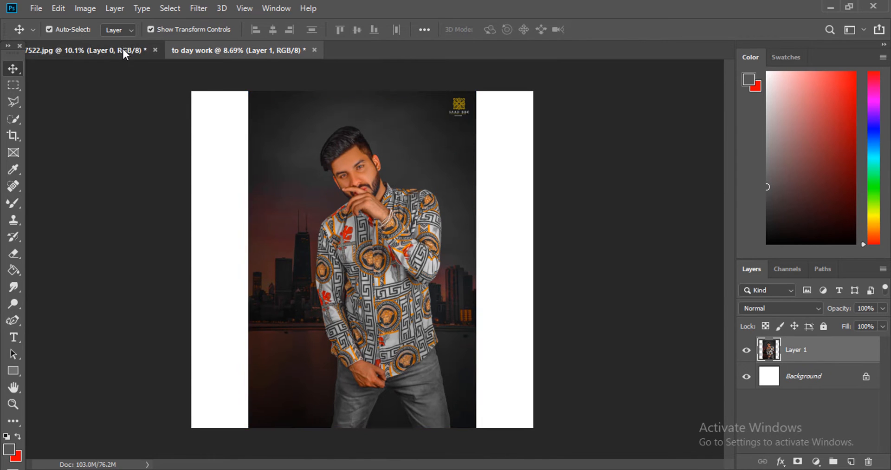
left_click(124, 50)
mouse_move(403, 188)
left_mouse_down()
mouse_move(404, 135)
mouse_move(404, 192)
left_mouse_up()
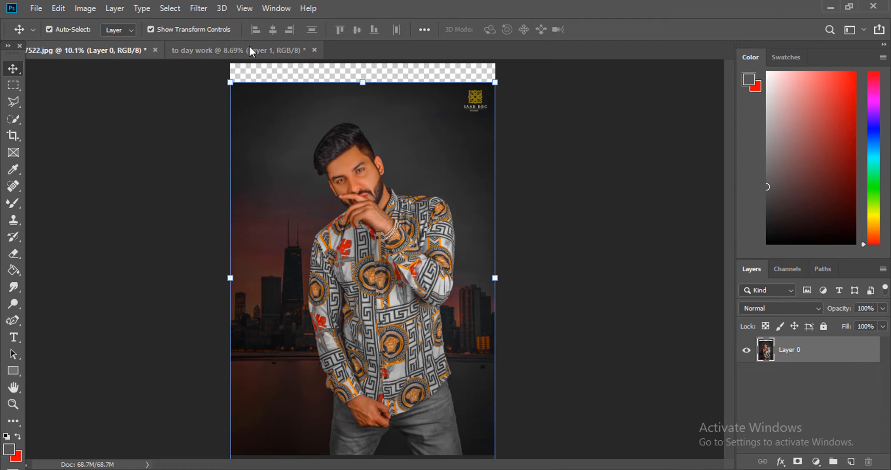
left_click(248, 51)
left_click_drag(352, 208, 295, 222)
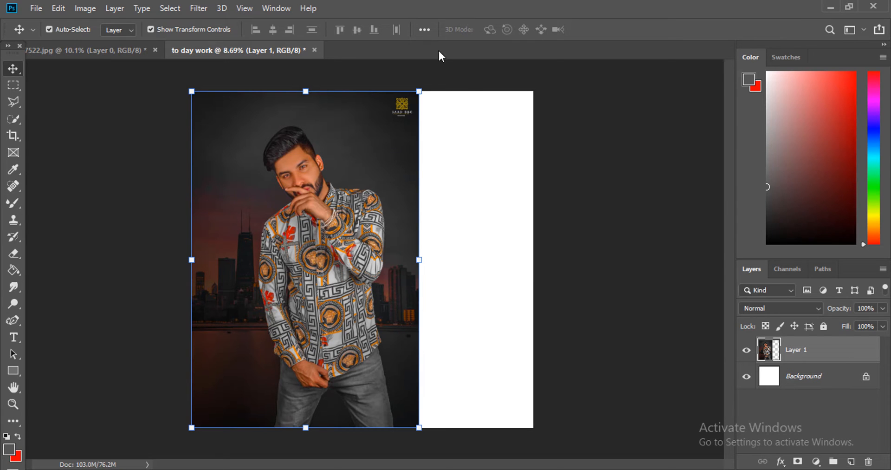
left_click(93, 50)
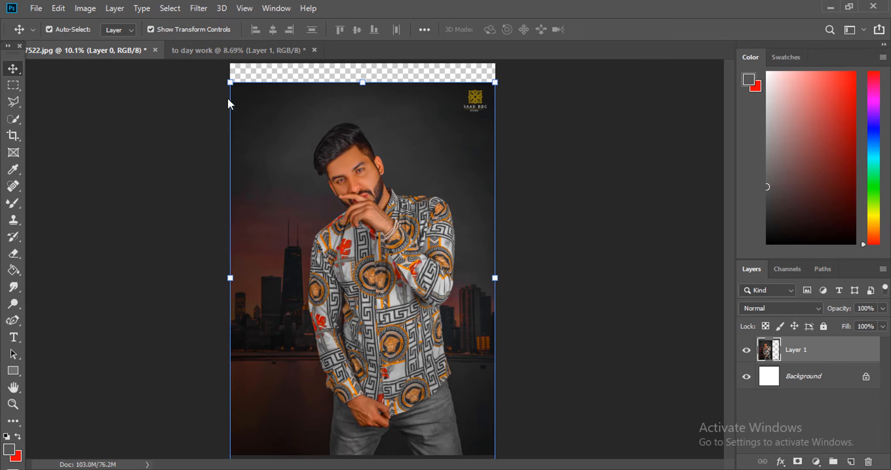
left_click(220, 51)
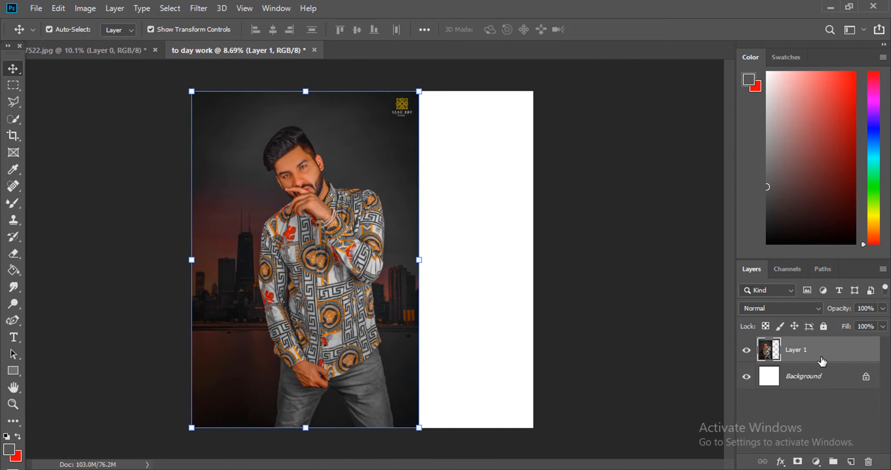
Step: Duplicate the pasted photo layer, then rename the lower layer 2 and the upper copy 1
left_click_drag(823, 348, 852, 461)
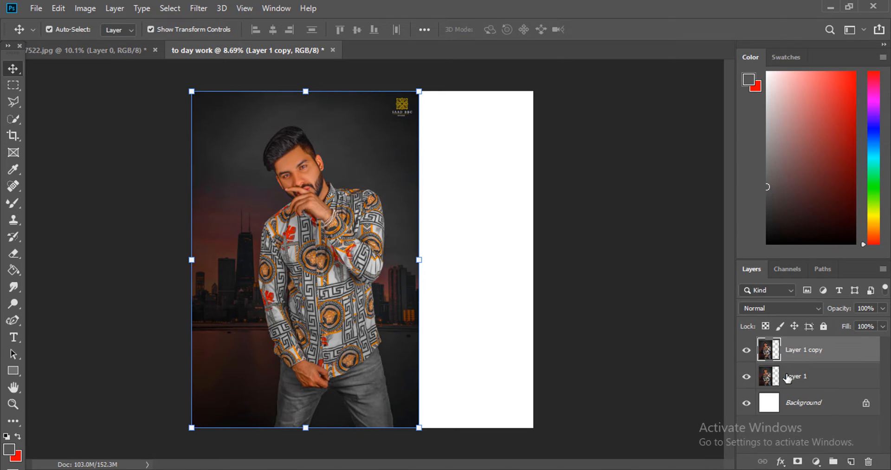
left_click(768, 378)
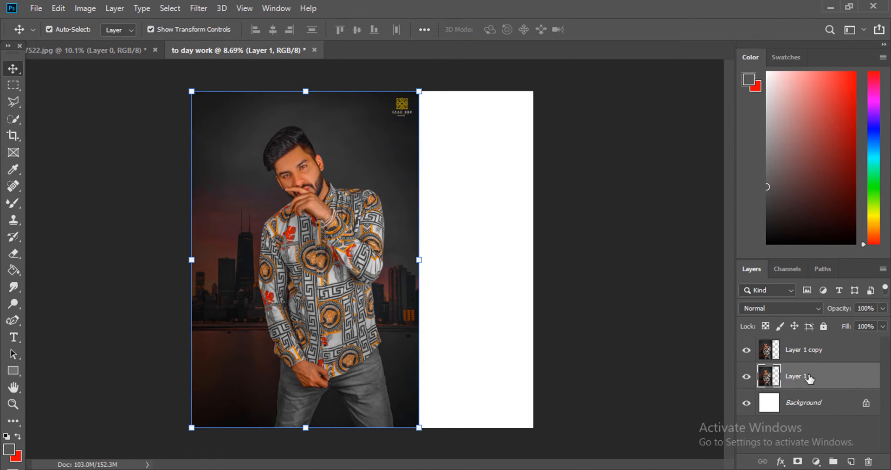
double_click(808, 380)
type("2")
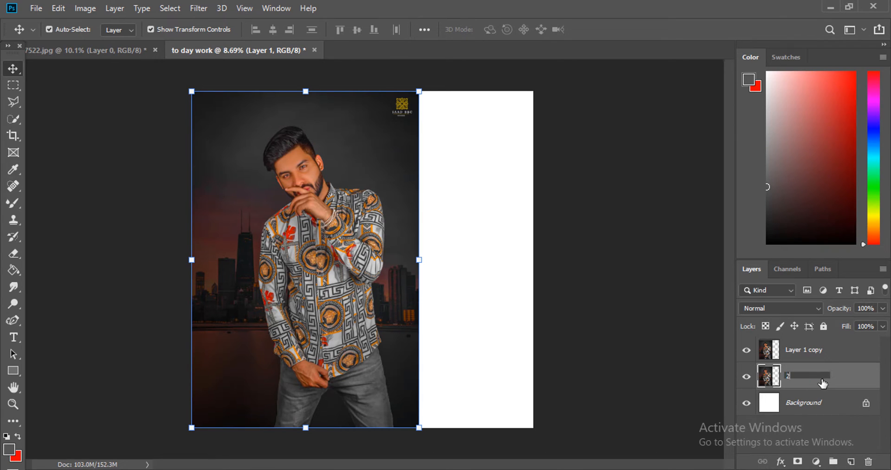
key("Return")
double_click(815, 350)
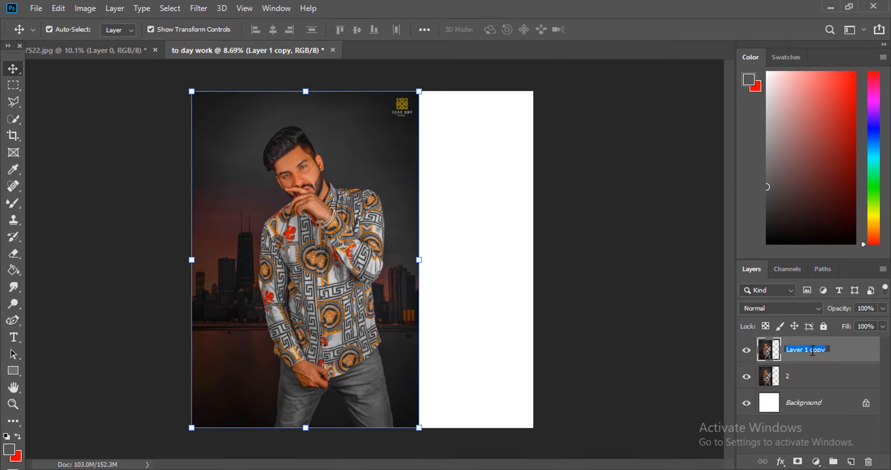
type("1")
key("Return")
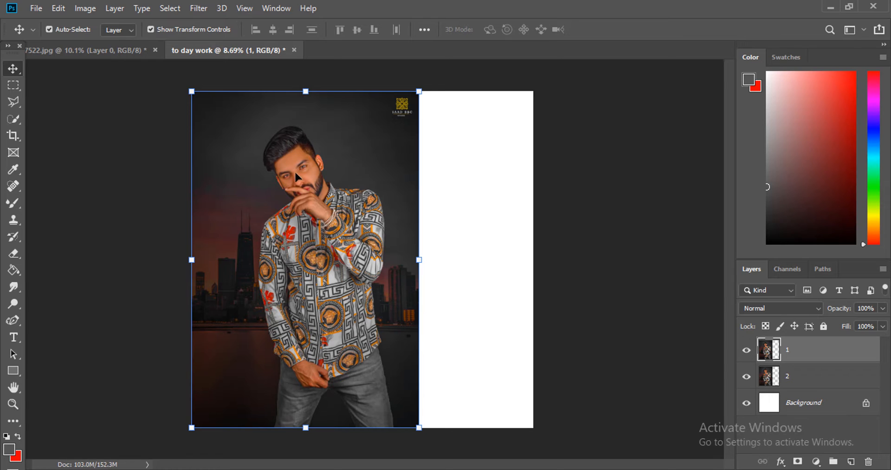
Step: Enlarge layer 2 to about 174.6% and position it so the face fills the empty area beside the first photo
left_click(769, 380)
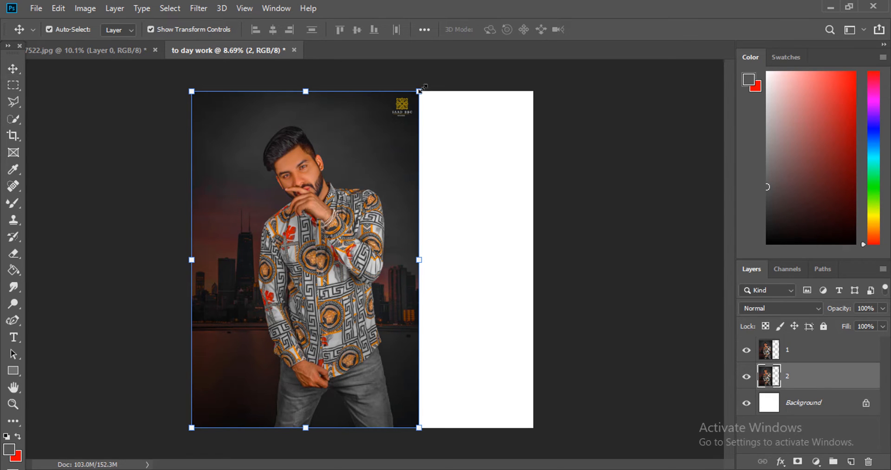
left_click_drag(420, 89, 488, 151)
left_click_drag(503, 196, 716, 247)
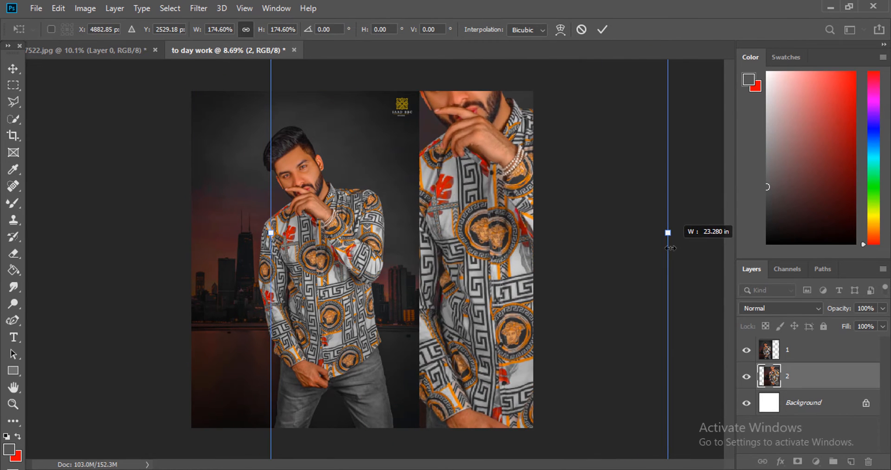
left_click_drag(463, 182, 474, 285)
left_click(745, 351)
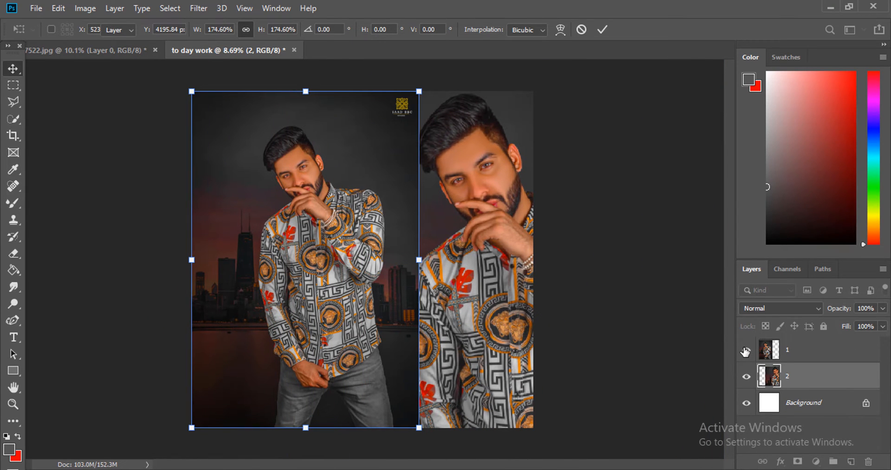
Step: Compare layers 1 and 2 by hiding and reshowing each in turn
left_click(746, 350)
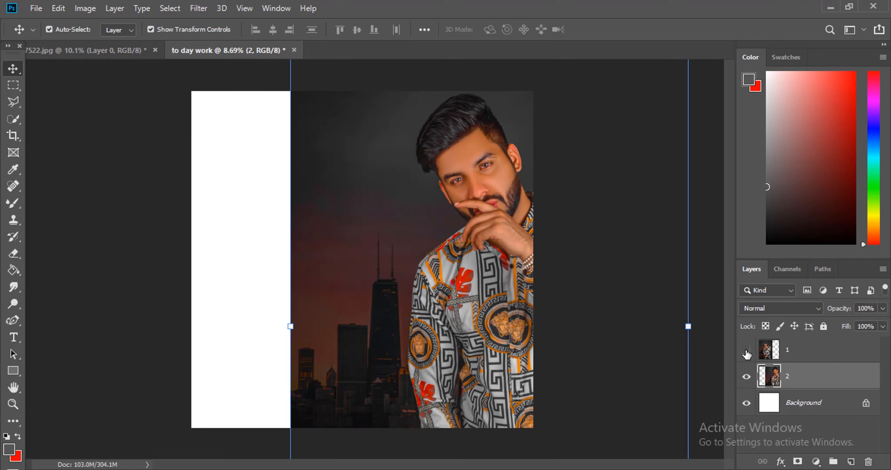
left_click(747, 350)
left_click(746, 376)
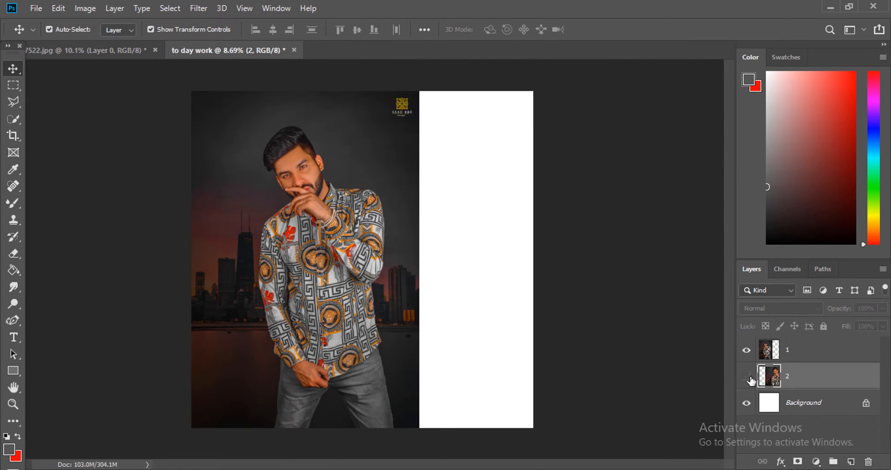
left_click(747, 376)
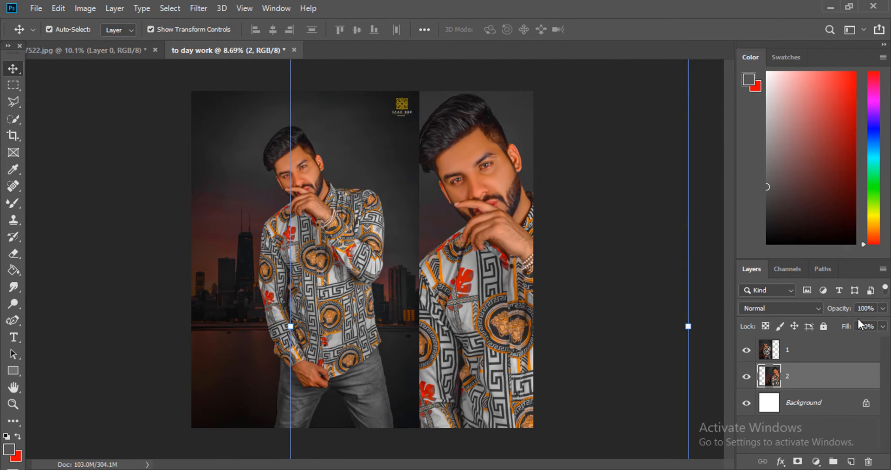
Step: Set layer 2's blend mode to Luminosity at 100% opacity and shift the enlarged portrait slightly to the right
left_click(882, 309)
left_click_drag(868, 324, 882, 325)
left_click(768, 308)
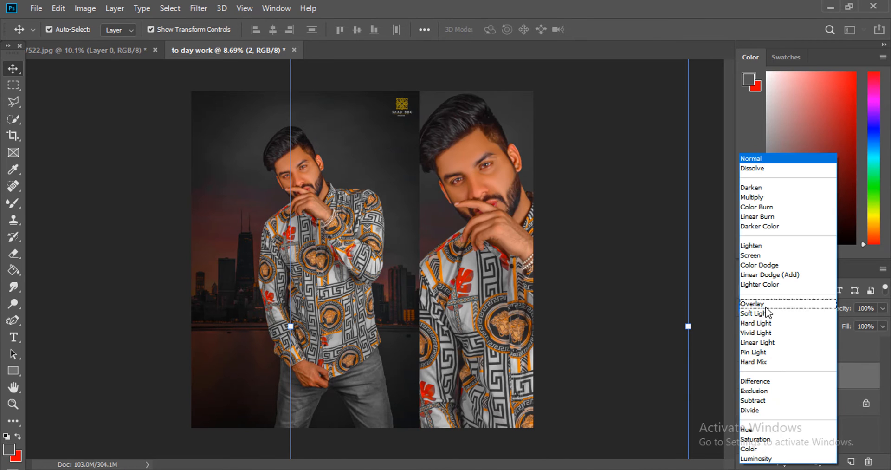
left_click(762, 459)
left_click(773, 309)
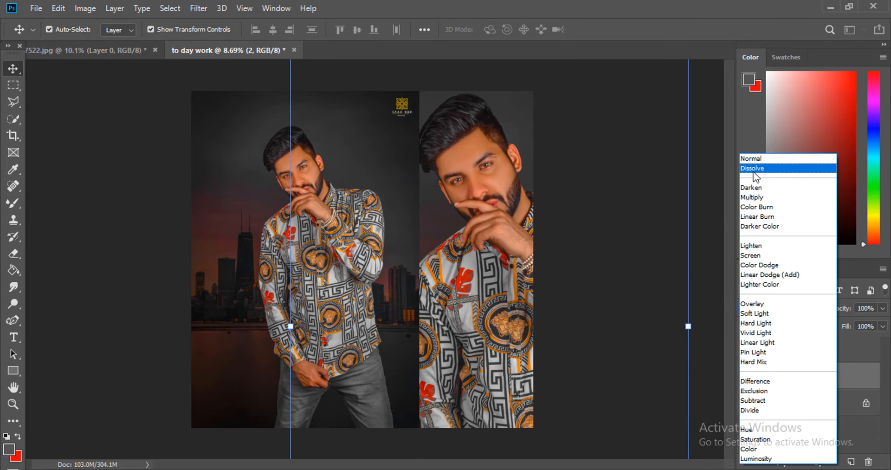
left_click(757, 459)
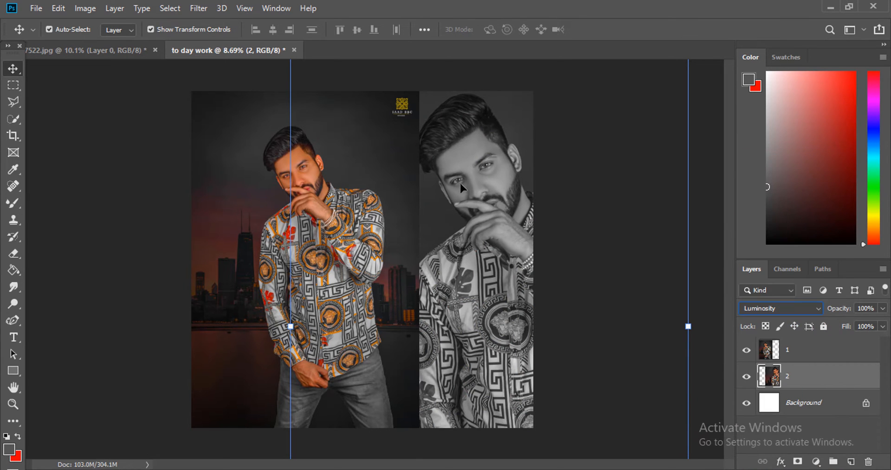
left_click_drag(483, 208, 489, 209)
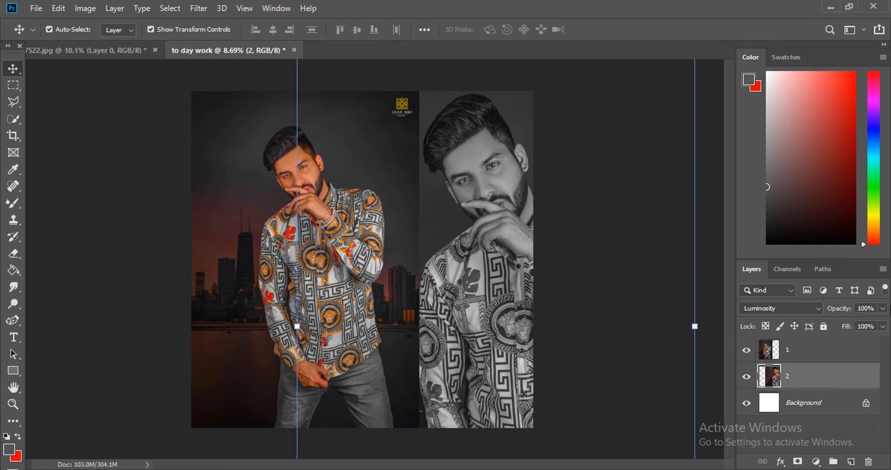
Step: Lower layer 2's opacity to 84% and fit the whole canvas on screen
left_click(882, 308)
left_click_drag(862, 321, 859, 323)
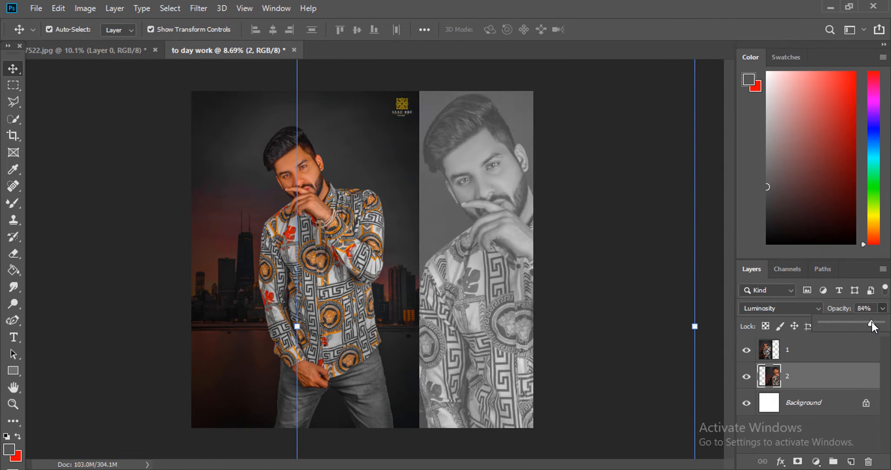
left_click(13, 404)
left_click(359, 245)
right_click(316, 219)
left_click(338, 224)
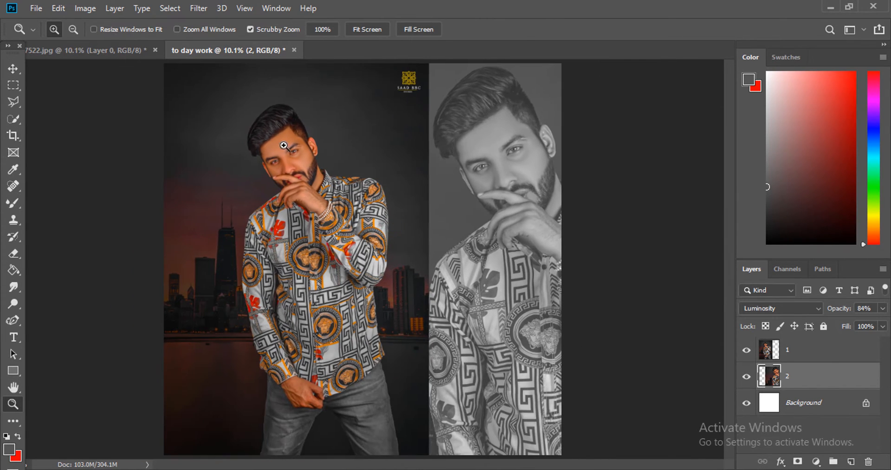
Step: Create a landscape artboard document, 6000 × 4000 pixels at 300 pixels/inch, in RGB Color with a white background
left_click(36, 8)
left_click(53, 24)
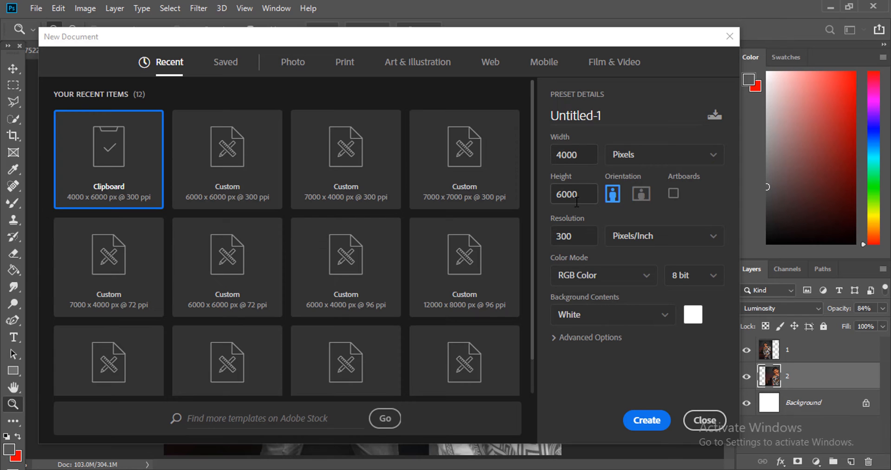
left_click(642, 198)
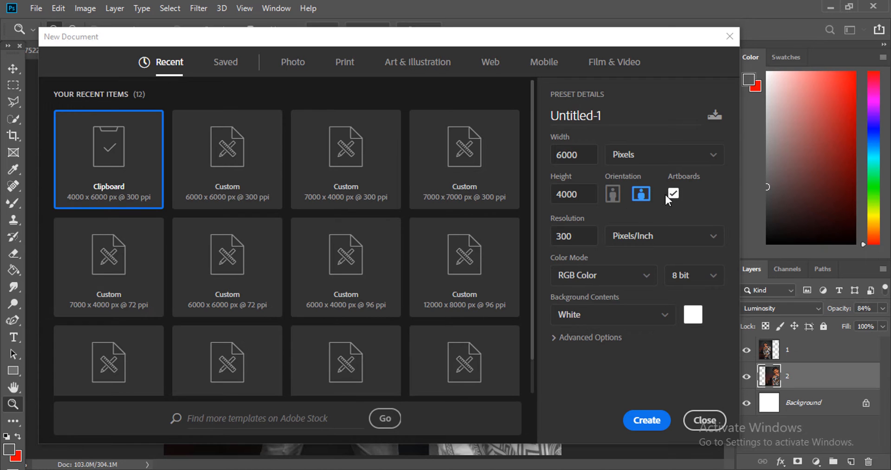
double_click(584, 156)
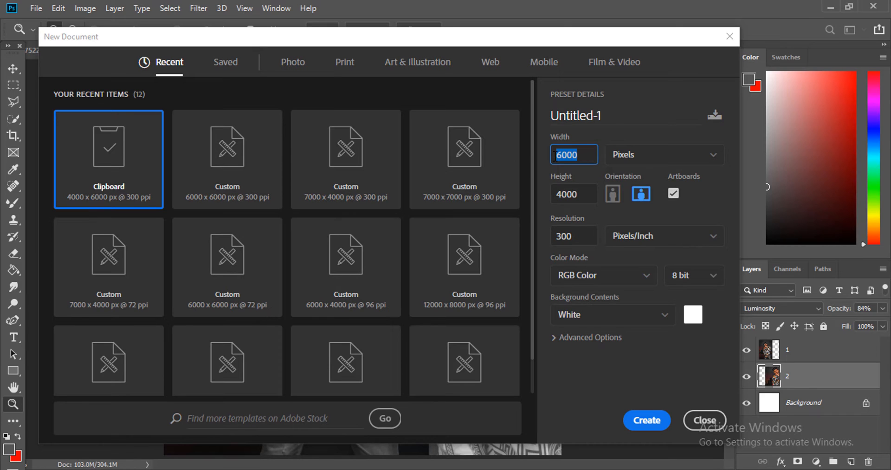
double_click(551, 194)
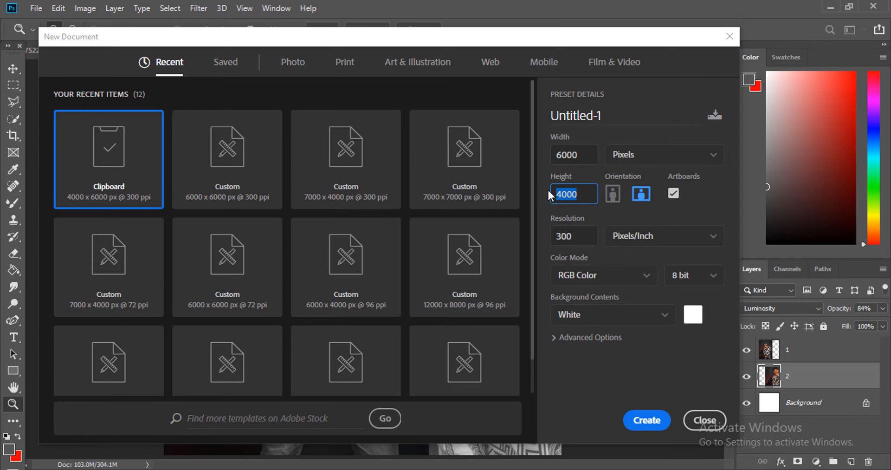
double_click(554, 156)
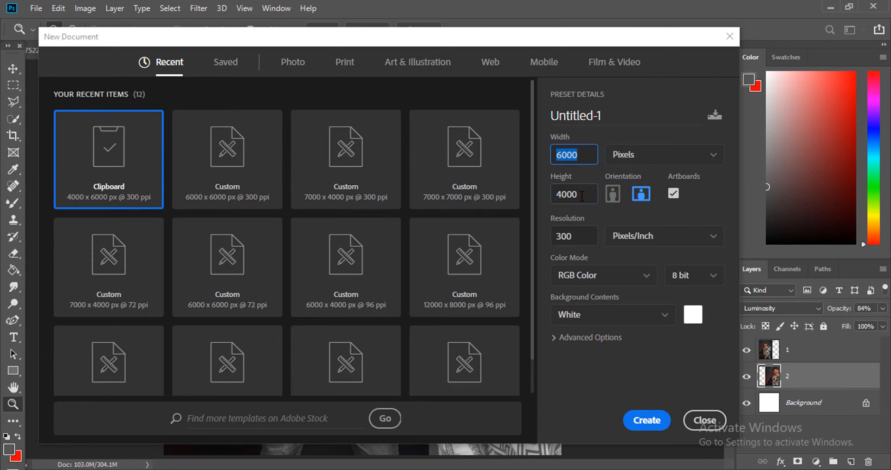
double_click(582, 196)
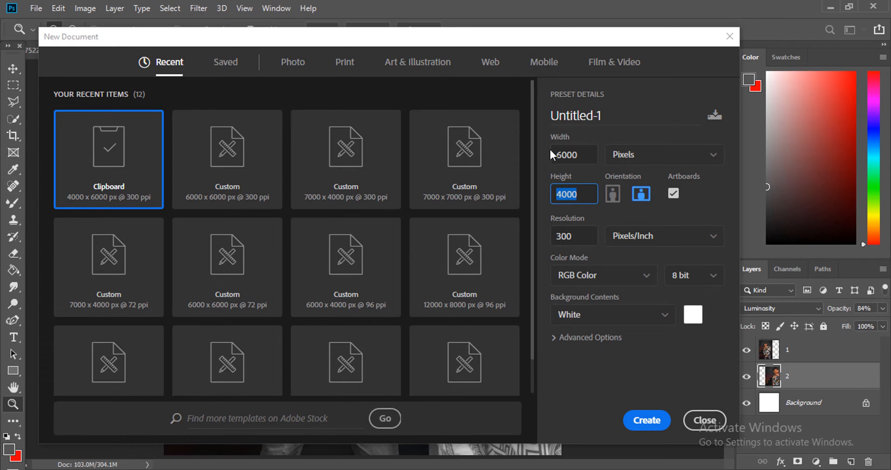
double_click(589, 155)
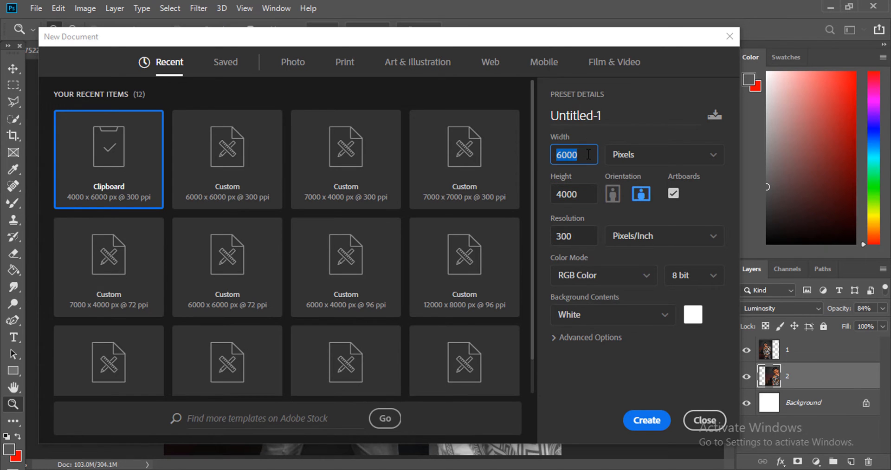
double_click(589, 199)
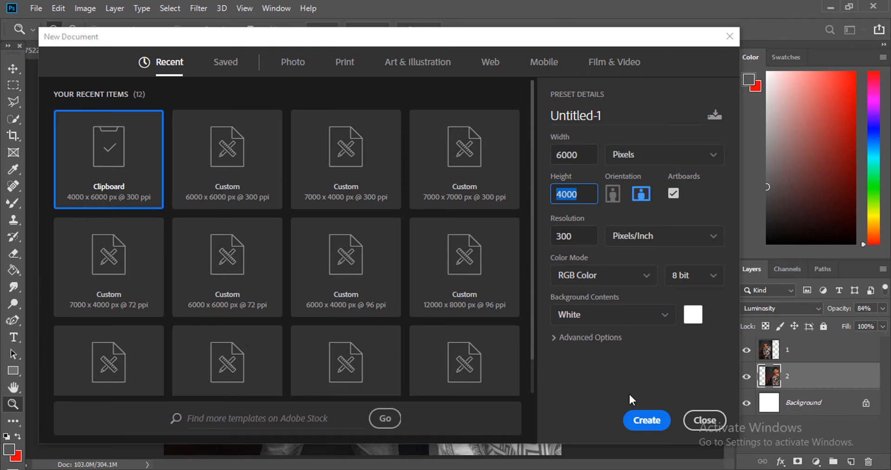
key("Return")
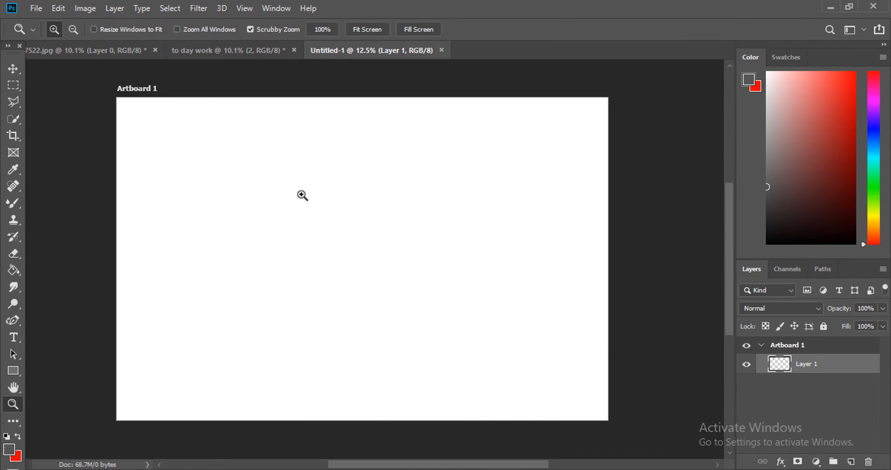
Step: View the whole to day work collage and compare its format with the blank landscape artboard
mouse_move(330, 181)
left_mouse_down()
mouse_move(353, 237)
mouse_move(330, 192)
left_mouse_up()
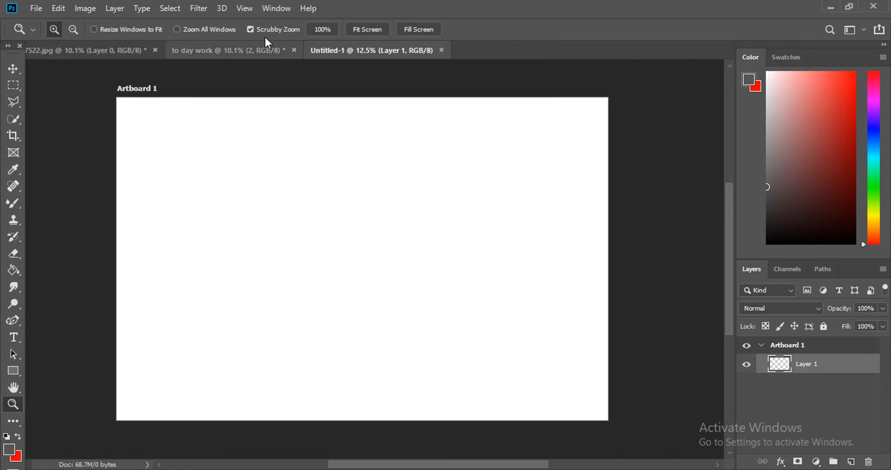
left_click(257, 50)
right_click(380, 191)
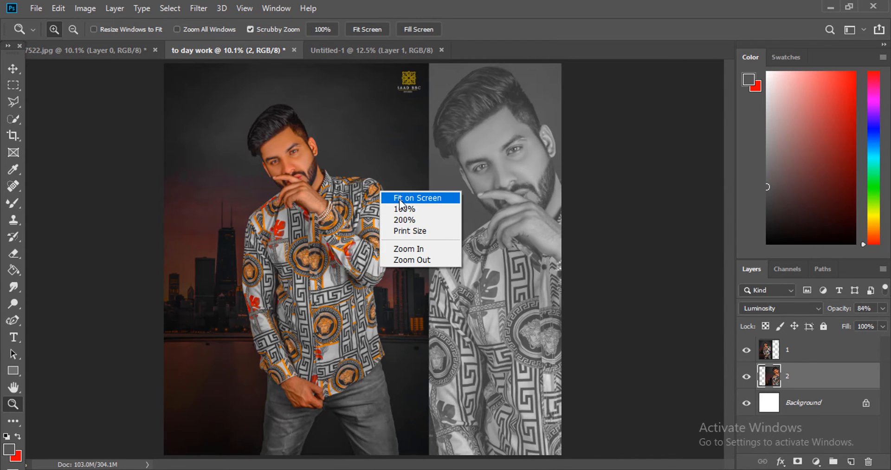
left_click(400, 197)
right_click(390, 176)
left_click(414, 243)
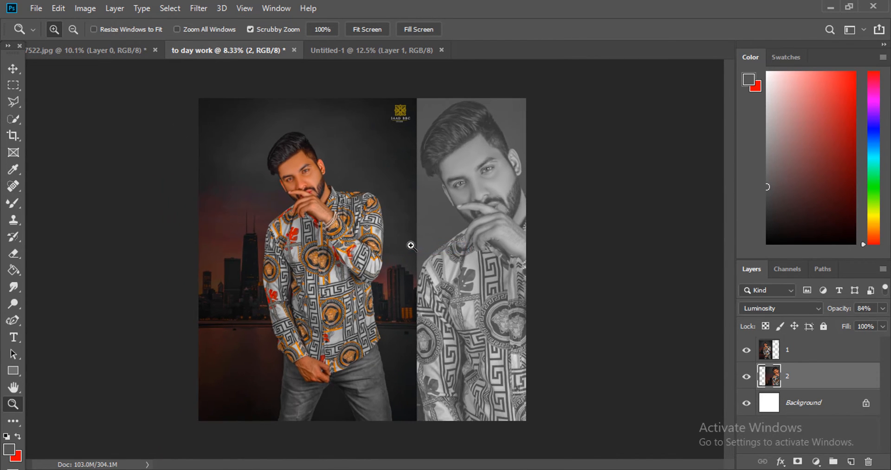
left_click(361, 51)
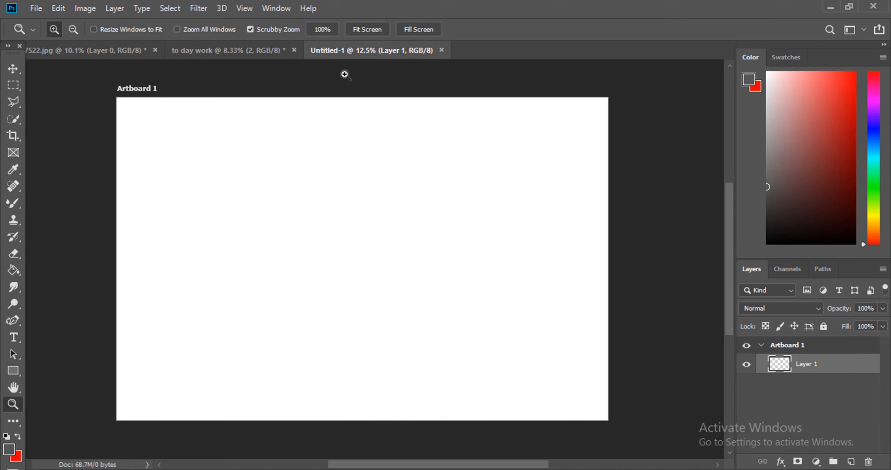
Step: View the red-and-green two-portrait collage image from the desktop as a reference and return to Photoshop
left_click(831, 7)
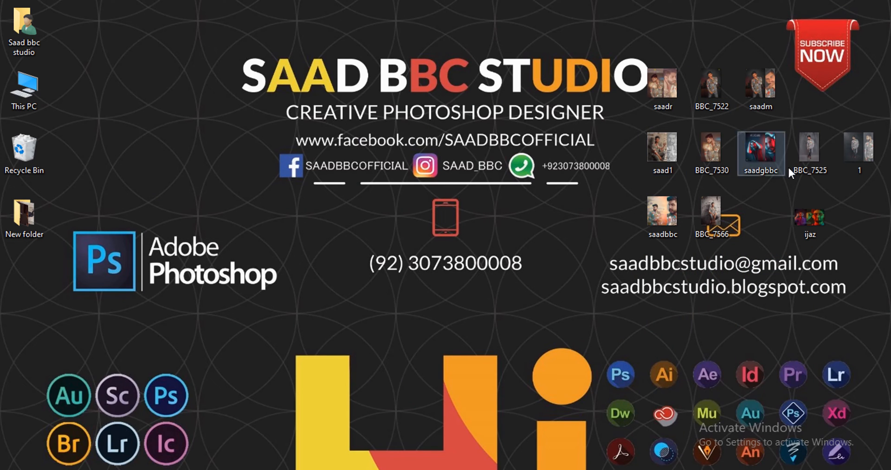
double_click(818, 214)
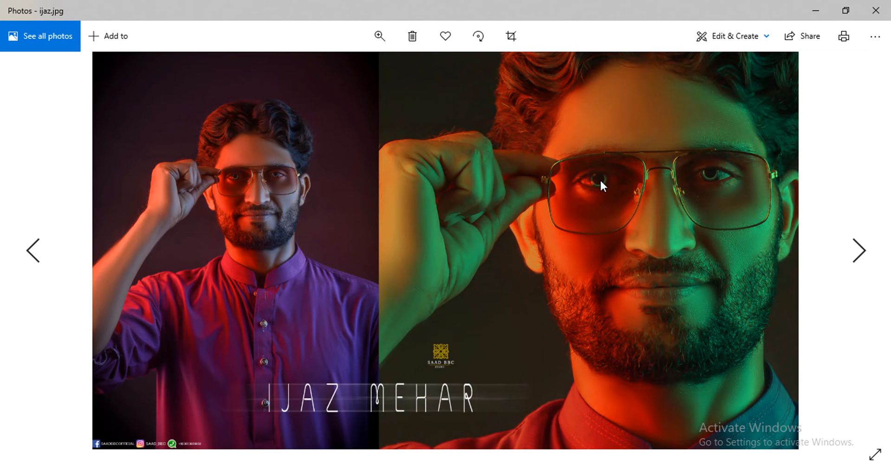
left_click(876, 10)
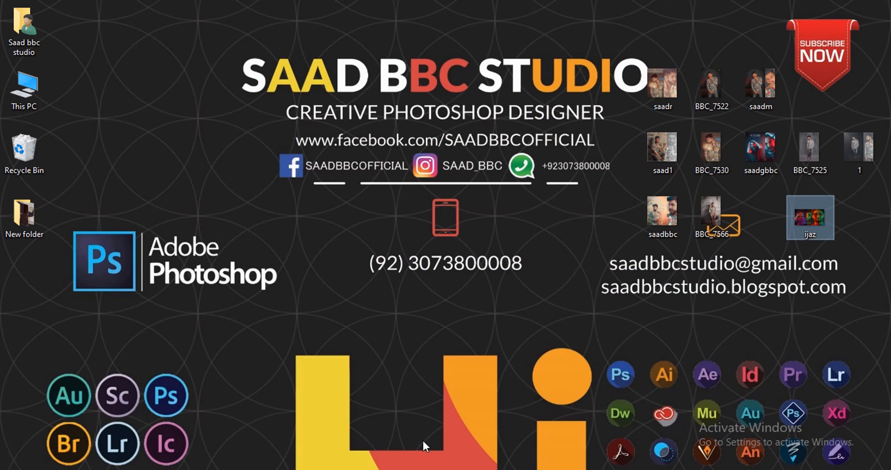
left_click(418, 469)
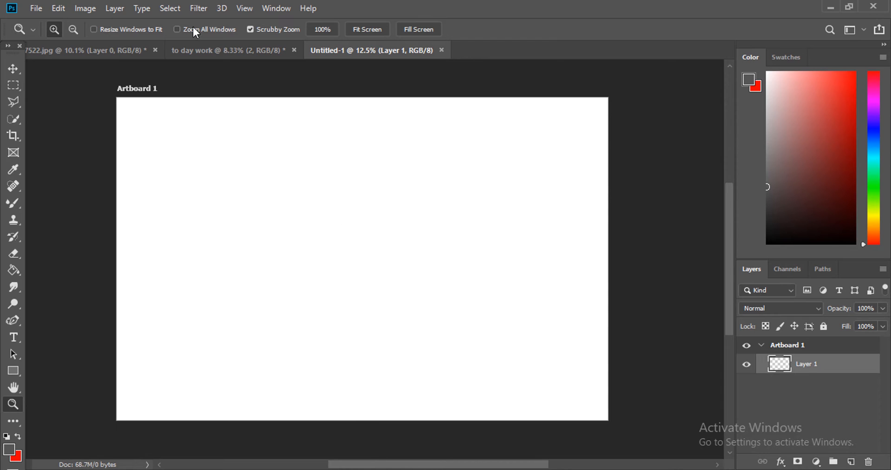
Step: Hide and reshow layers 1 and 2 in the to day work collage and return to the blank artboard
left_click(197, 46)
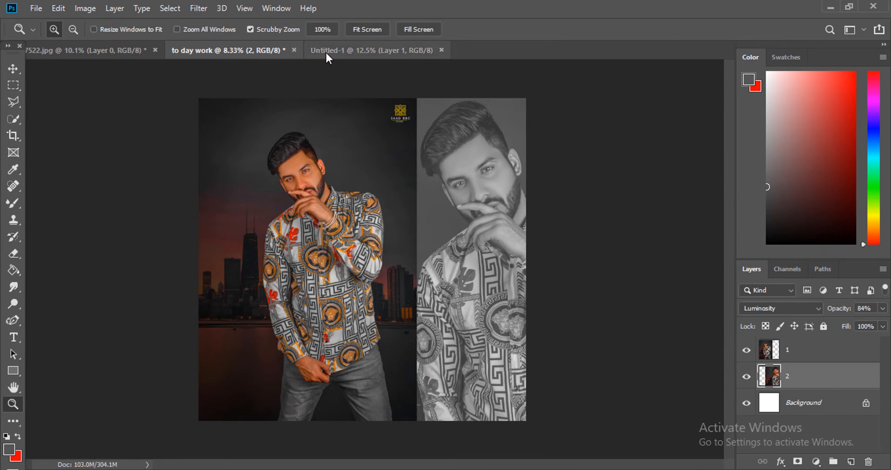
left_click(746, 352)
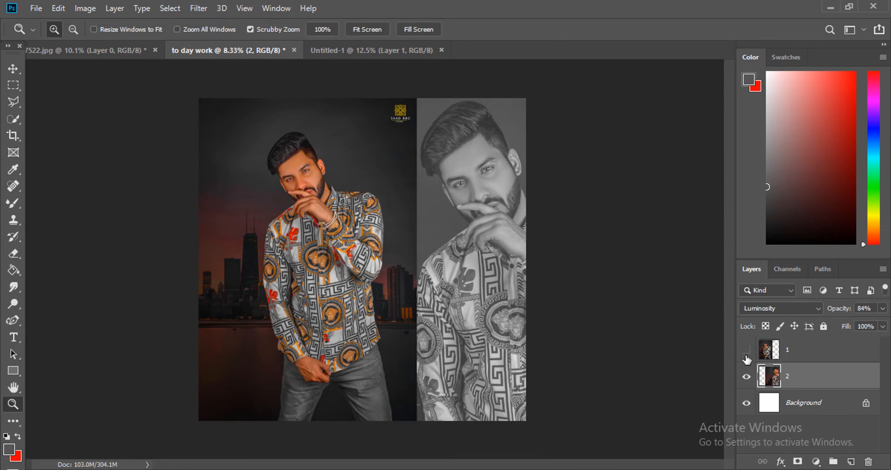
left_click(747, 376)
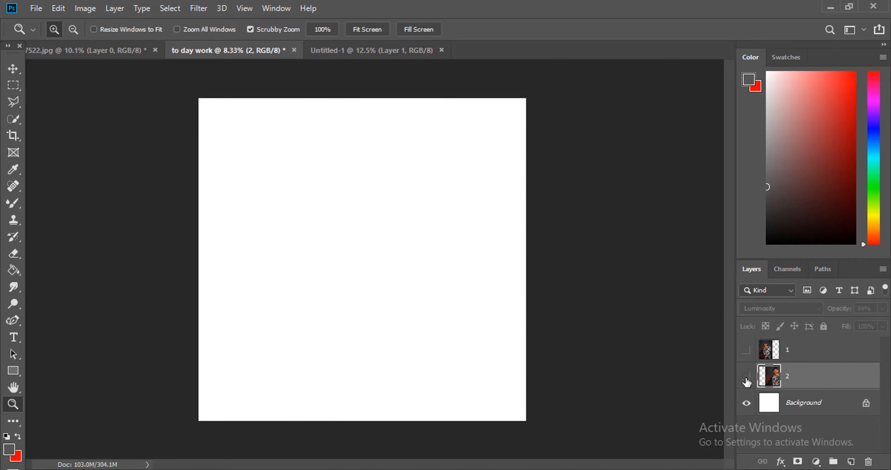
left_click(746, 376)
left_click(747, 350)
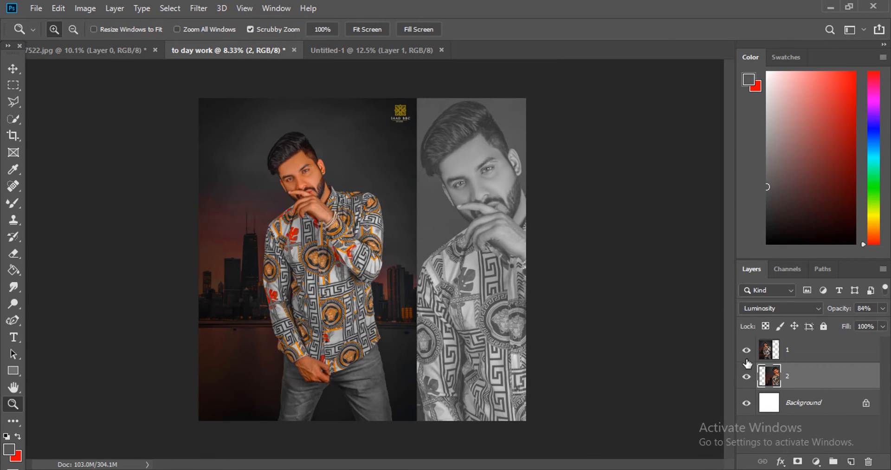
left_click(375, 45)
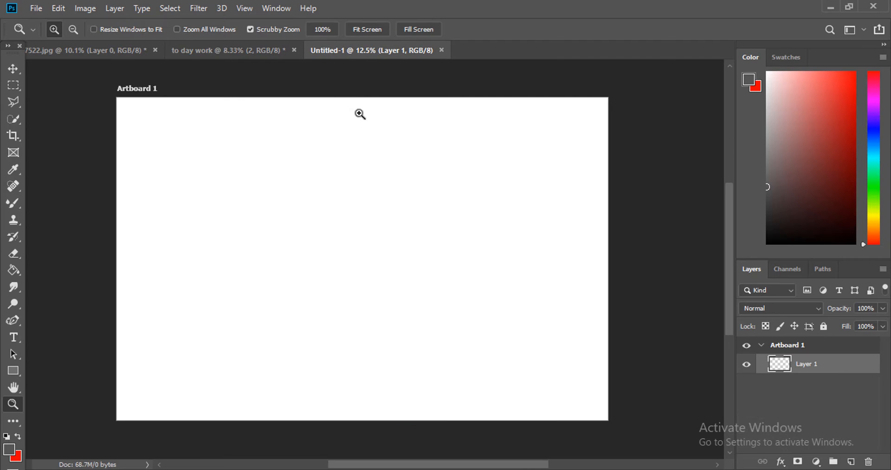
Step: Copy the portrait from the 7522.jpg photo onto Artboard 1 of the Untitled-1 document
left_click(123, 48)
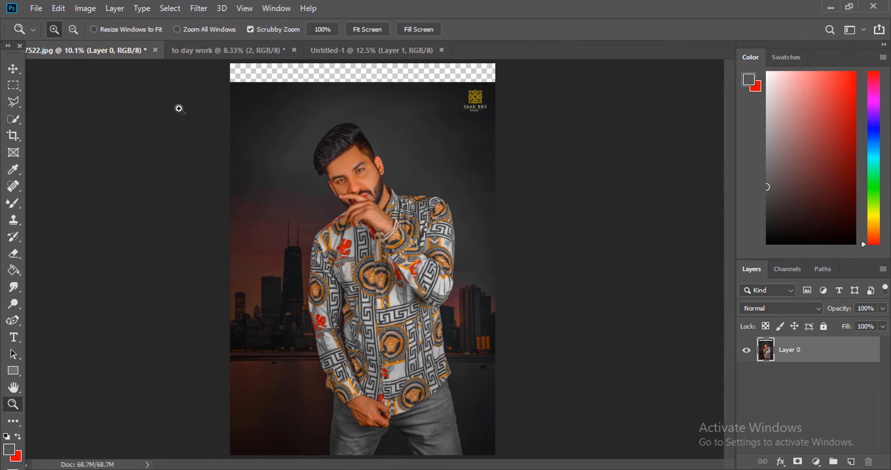
left_click(13, 69)
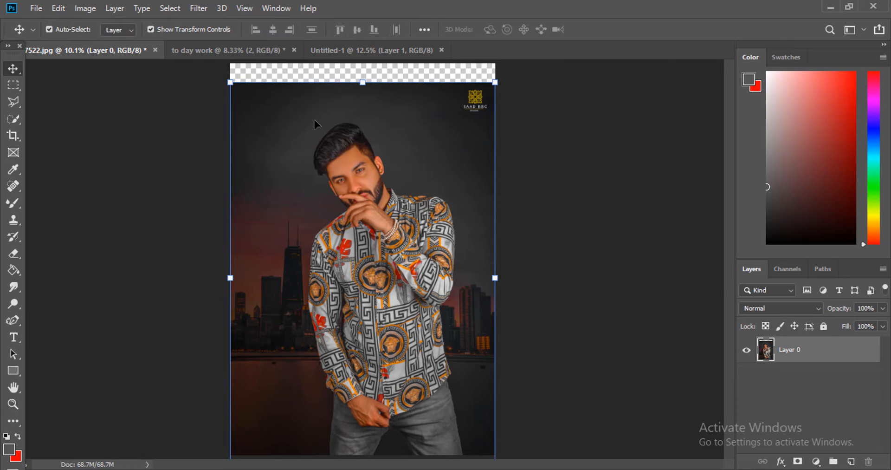
left_click_drag(319, 139, 305, 200)
left_click_drag(373, 183, 349, 264)
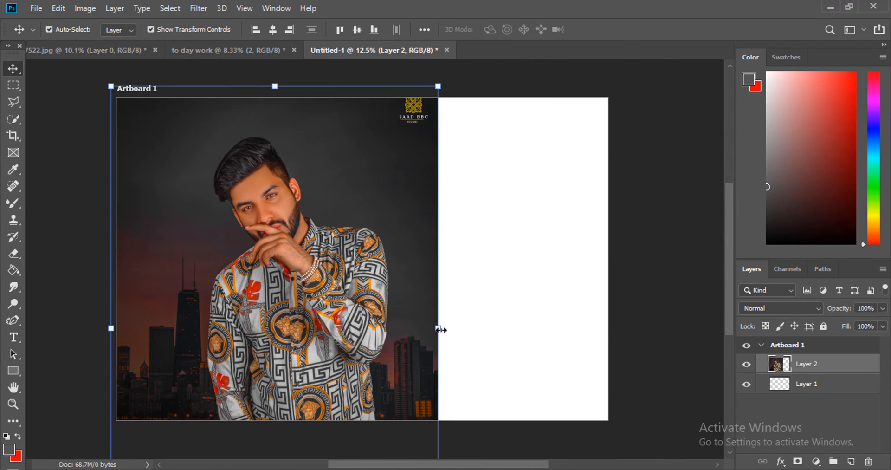
Step: Scale the copied portrait to 153.40% to fill the artboard's width and position it with the whole head in frame
left_click_drag(439, 329, 631, 315)
left_click_drag(609, 316, 608, 325)
left_click_drag(438, 220, 448, 288)
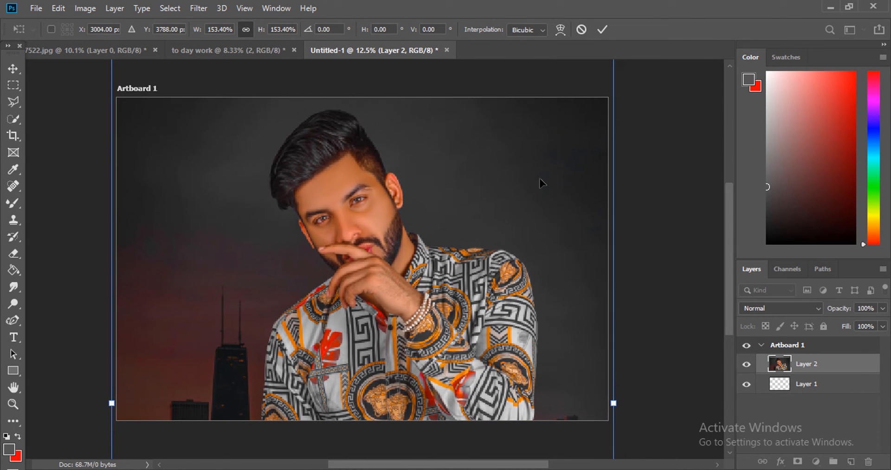
left_click(605, 29)
Step: Examine the enlarged portrait's framing on the artboard and compare it with the original 7522.jpg photo
left_click(13, 404)
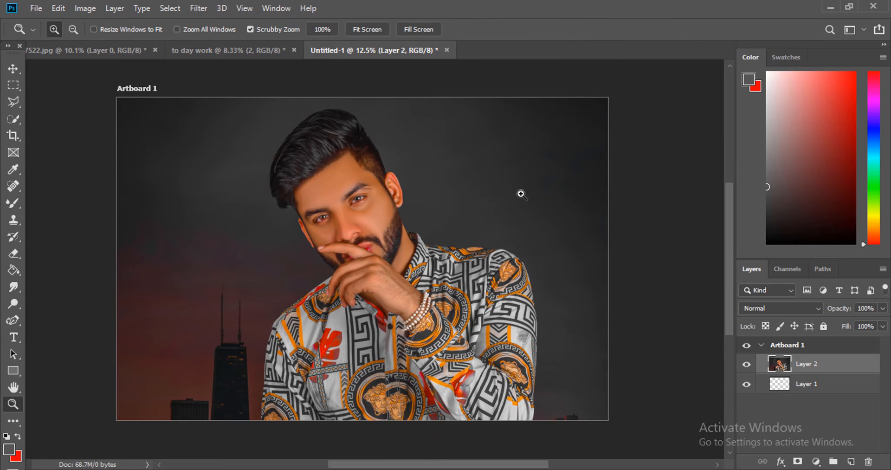
left_click(304, 224)
left_click(304, 223)
right_click(351, 250)
left_click(361, 258)
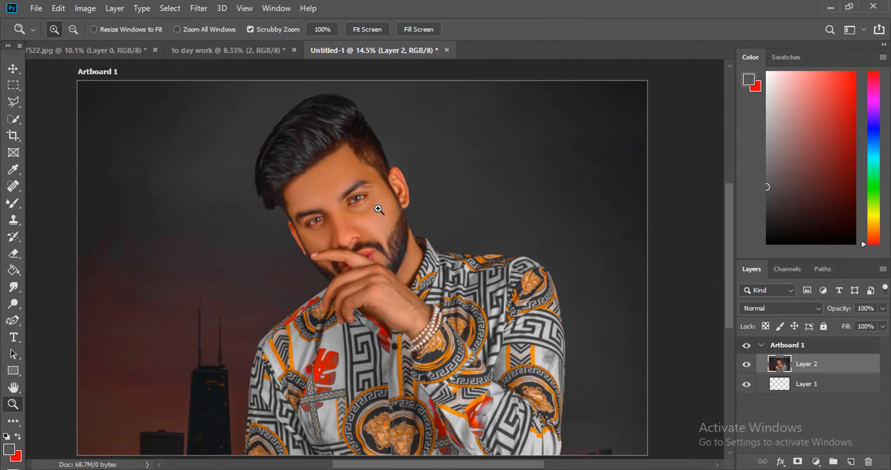
right_click(379, 209)
left_click(404, 280)
left_click(91, 52)
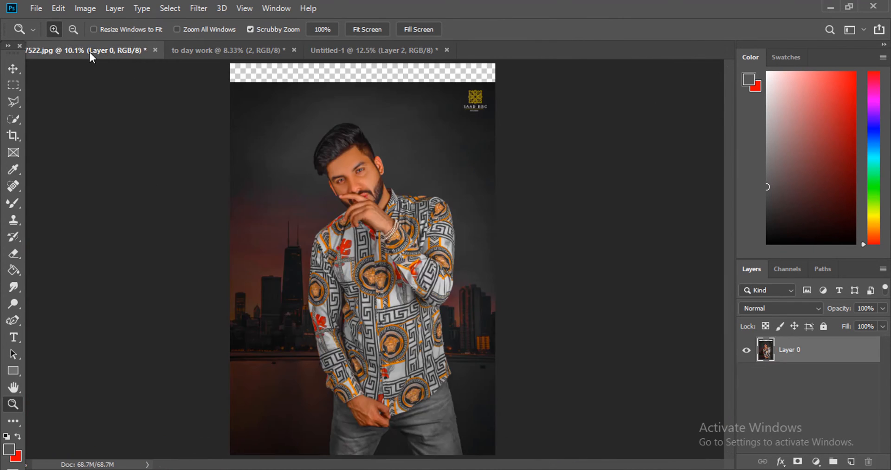
left_click(378, 51)
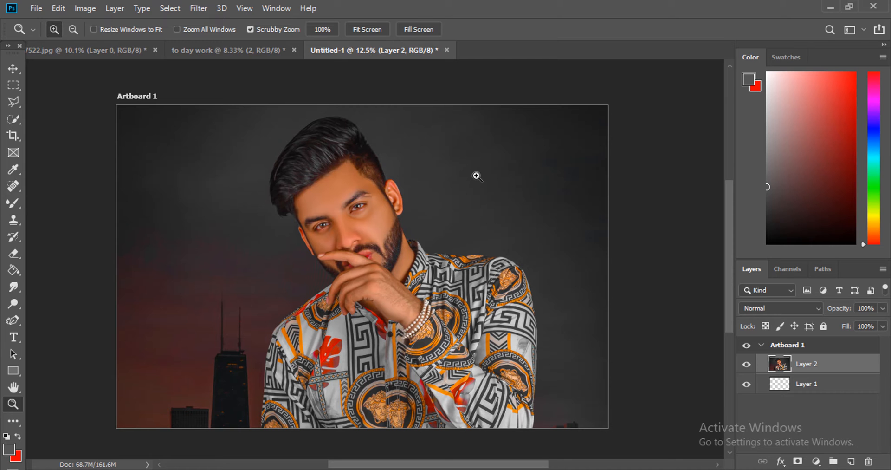
Step: Inspect the enlarged portrait's face up close and in the context of the full artboard
left_click_drag(356, 182, 418, 275)
right_click(411, 253)
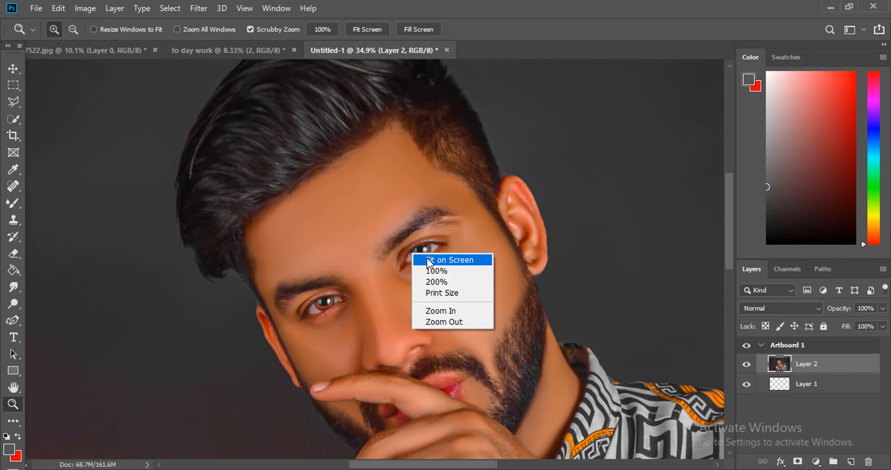
left_click(426, 256)
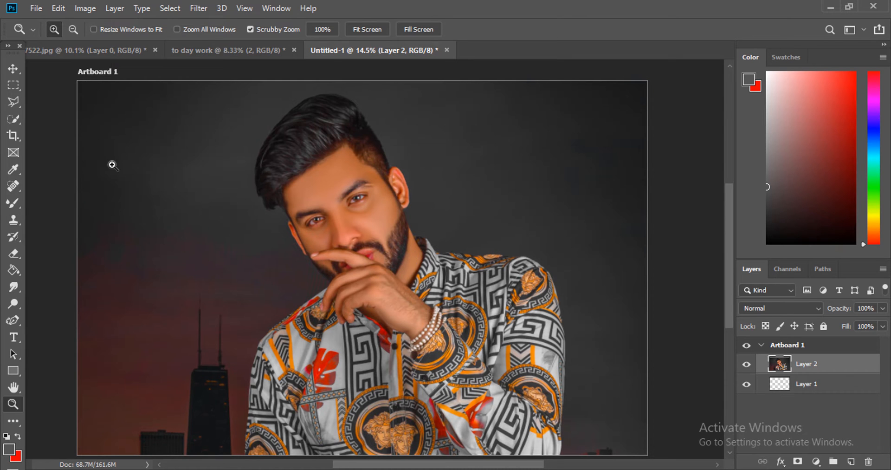
left_click_drag(348, 206, 354, 245)
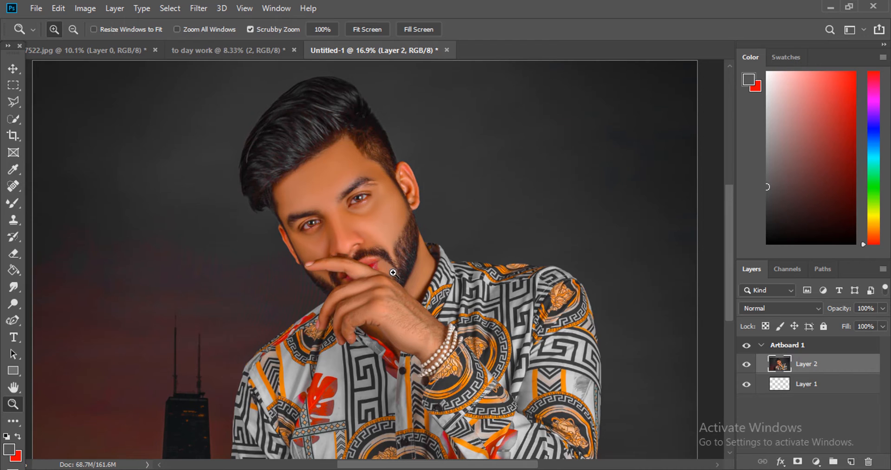
left_click_drag(393, 271, 373, 245)
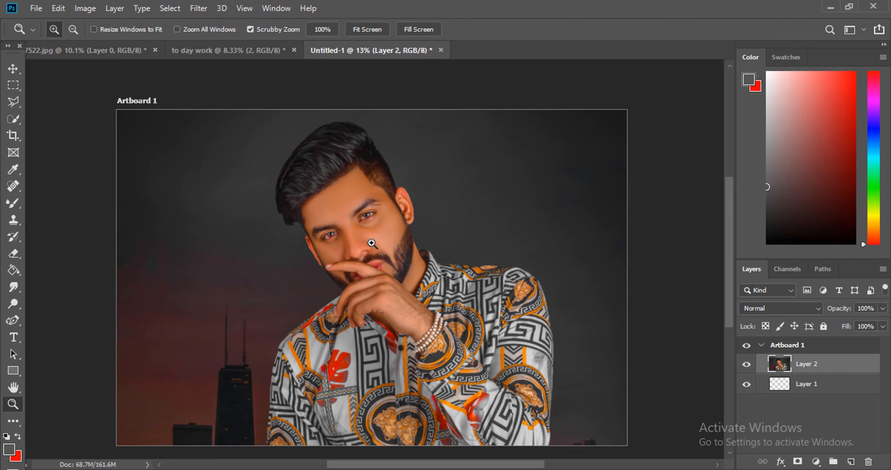
Step: Compare the original photo, the enlarged artboard portrait and the two-part to day work collage
left_click(112, 51)
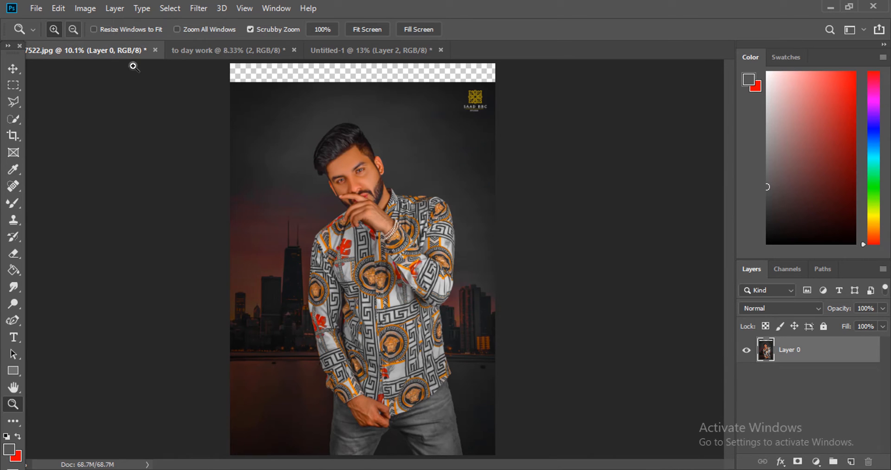
left_click(341, 50)
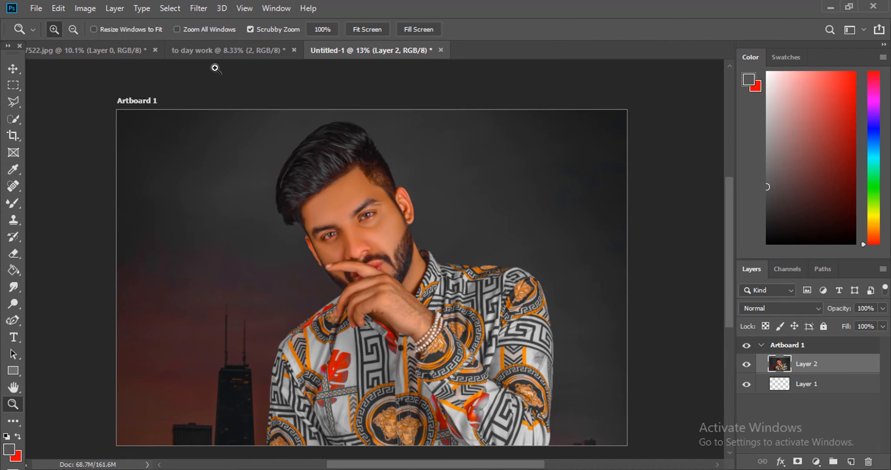
left_click(223, 51)
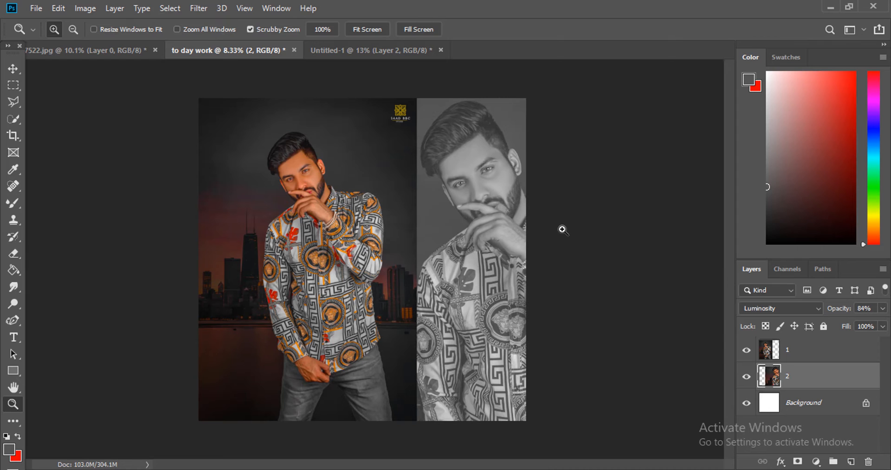
left_click(335, 179)
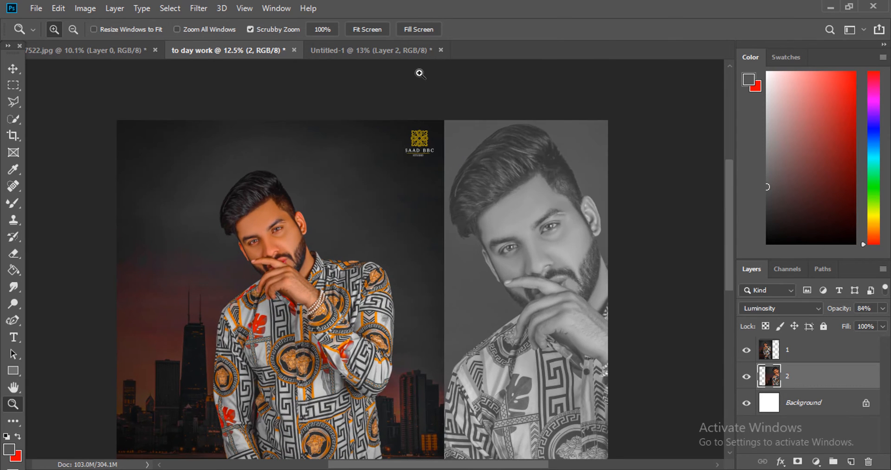
Step: Close the Untitled-1 and to day work documents without saving changes
left_click(441, 50)
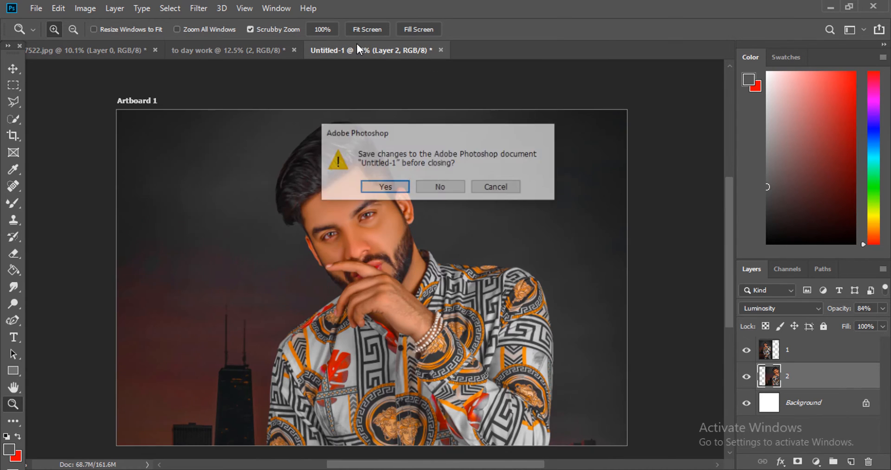
left_click(442, 187)
left_click(294, 50)
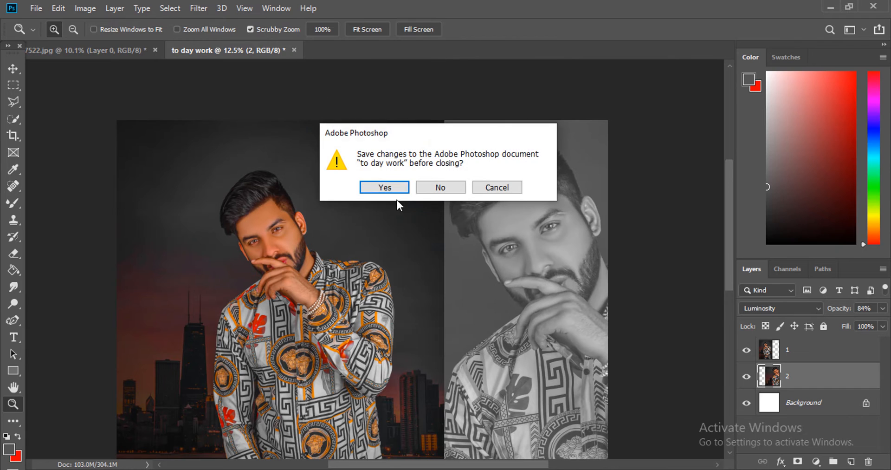
left_click(441, 188)
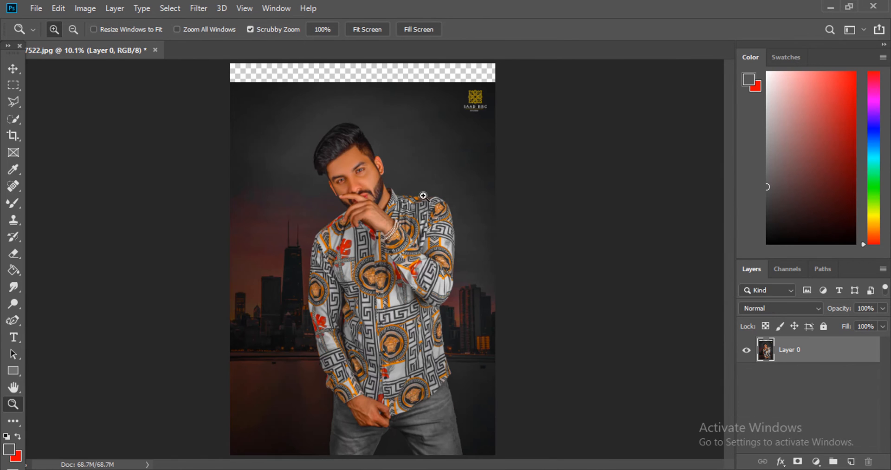
Step: Shift the portrait up to cover the transparent strip, and undo the photo's edits back to its locked Background layer
left_click(12, 69)
left_click_drag(395, 209, 396, 191)
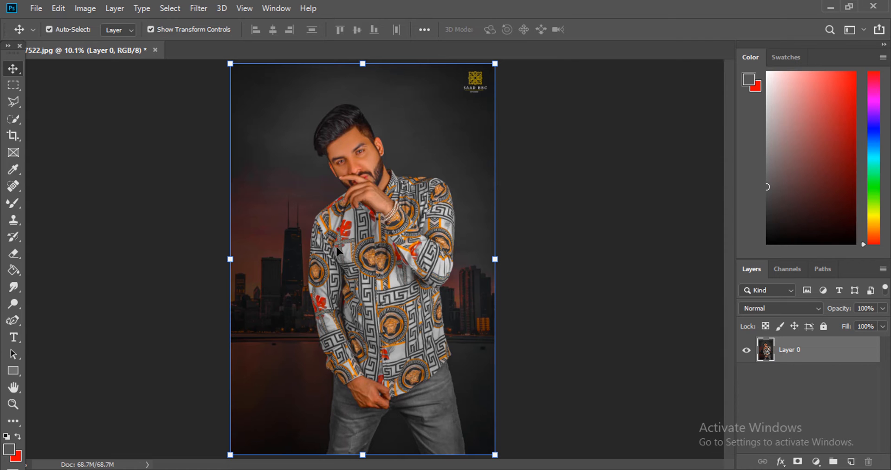
key("ctrl+z")
key("ctrl+z")
key("ctrl+z")
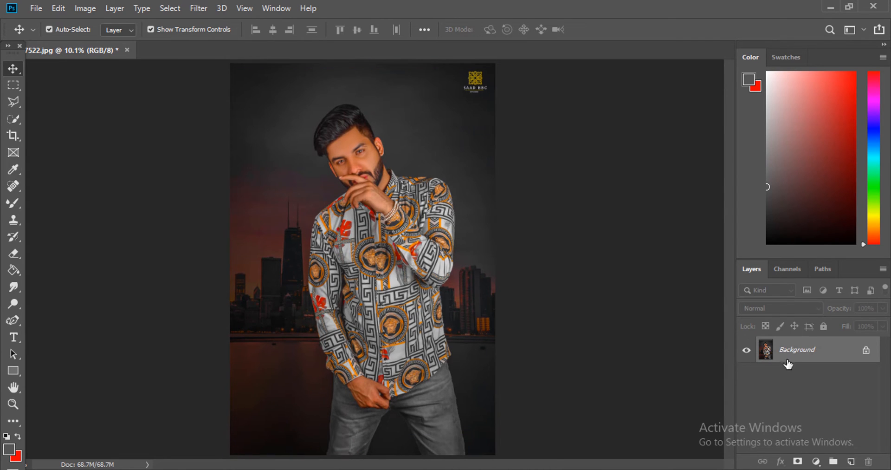
Step: Close the 7522.jpg photo without saving changes
left_click(127, 50)
left_click(439, 185)
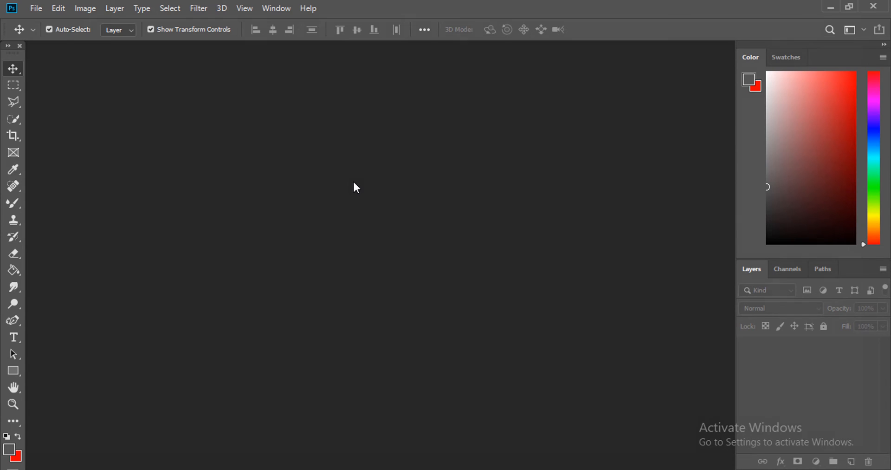
Step: Open the 7530.jpg portrait photo
key("ctrl+o")
left_click(437, 106)
double_click(438, 106)
Step: Examine the man's face, hair and skin detail in the portrait up close, and return to the whole photo
key("z")
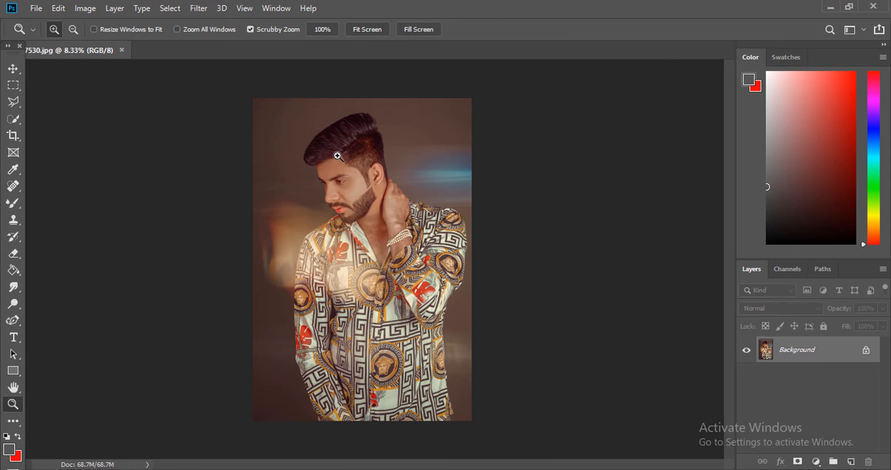
left_click(337, 156)
left_click(338, 156)
left_click(337, 155)
right_click(333, 247)
left_click(253, 314)
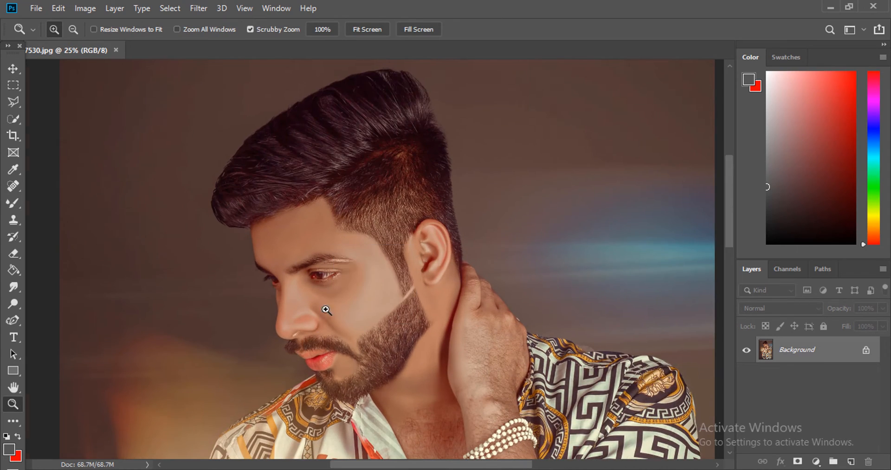
left_click(323, 307)
left_click(314, 305)
left_click(321, 305)
scroll(372, 305, "down", 2)
left_click(319, 238)
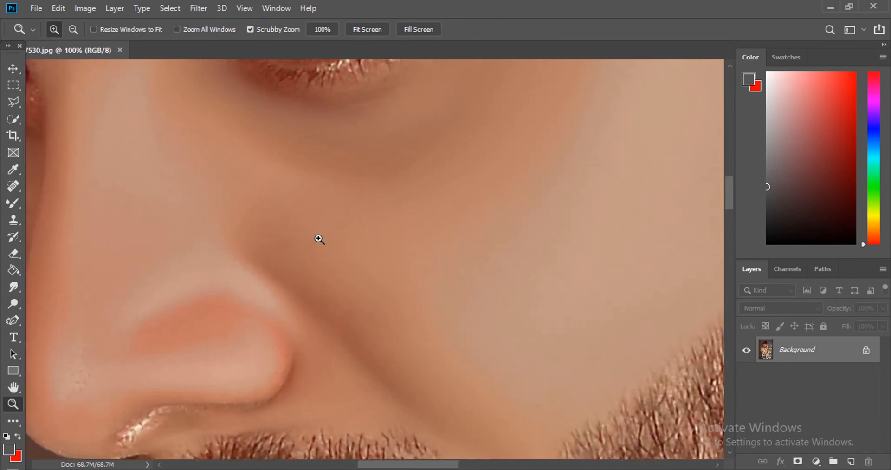
scroll(327, 278, "up", 7)
right_click(277, 277)
left_click(313, 285)
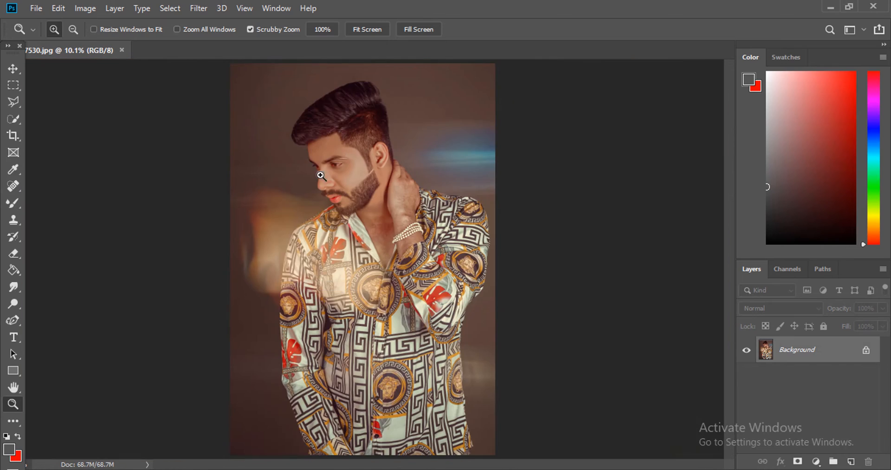
left_click(320, 175)
left_click(321, 175)
left_click(325, 186)
left_click(330, 209)
right_click(335, 236)
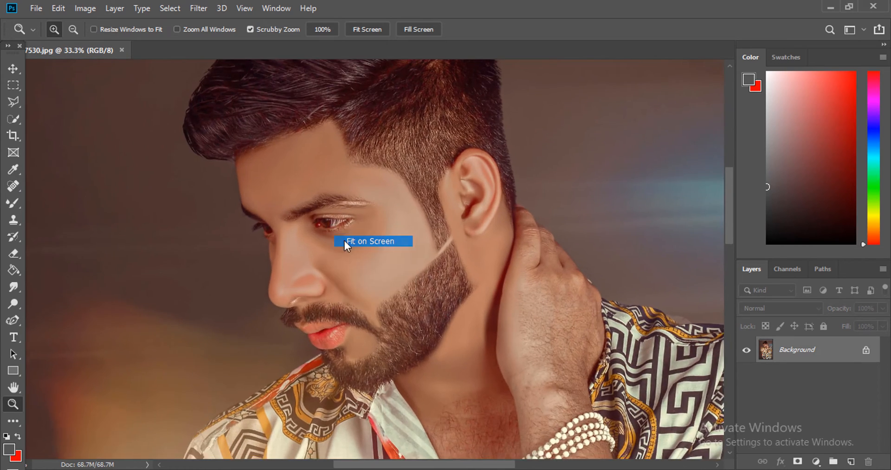
left_click(345, 241)
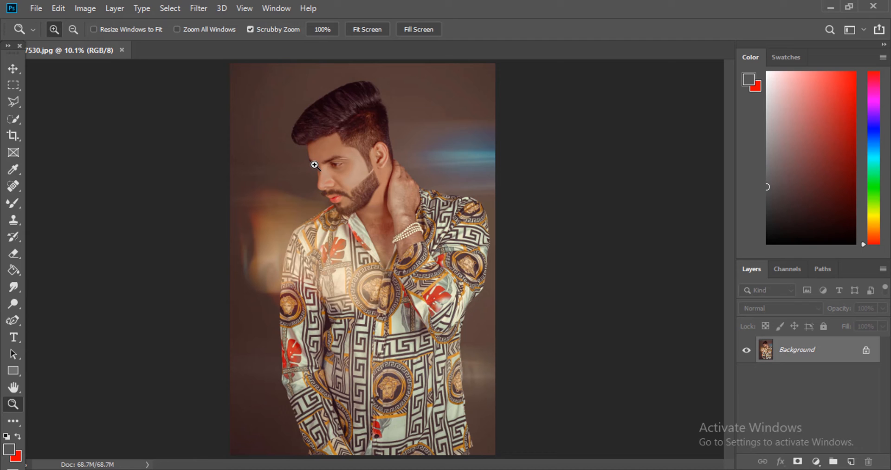
Step: Unlock the Background layer, scale the portrait to 98.67% and centre it on the canvas
left_click(866, 351)
left_click(13, 69)
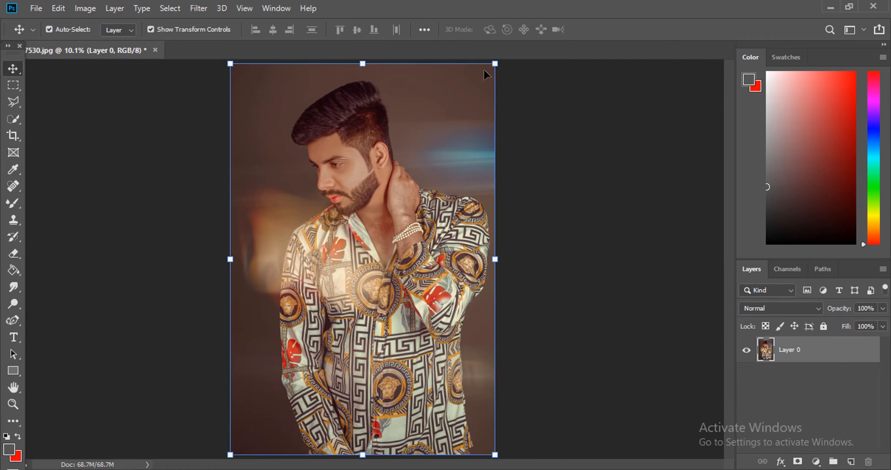
left_click_drag(495, 63, 492, 68)
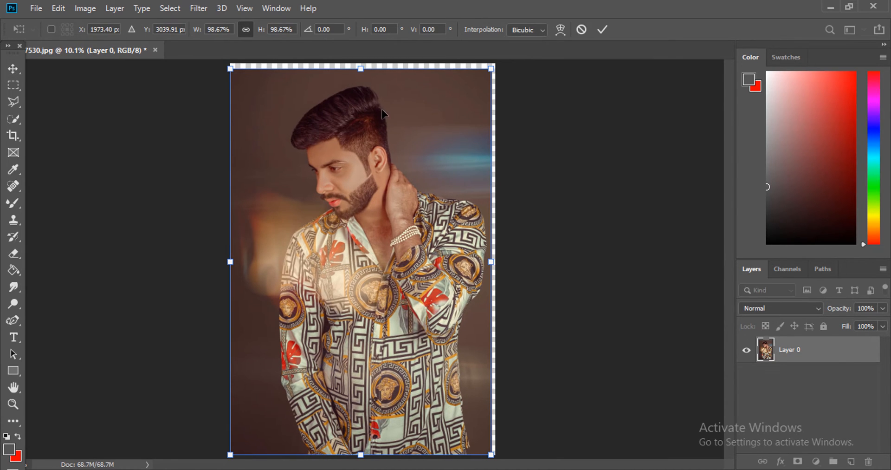
left_click_drag(363, 112, 364, 113)
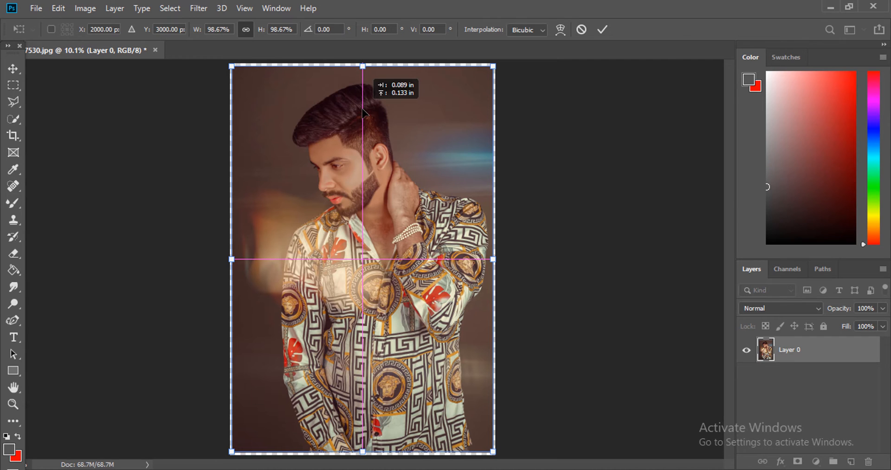
left_click_drag(363, 112, 363, 112)
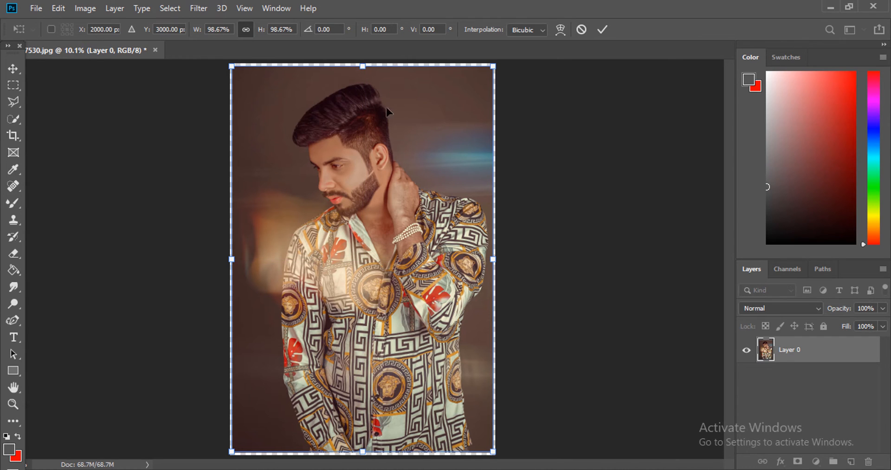
left_click(602, 31)
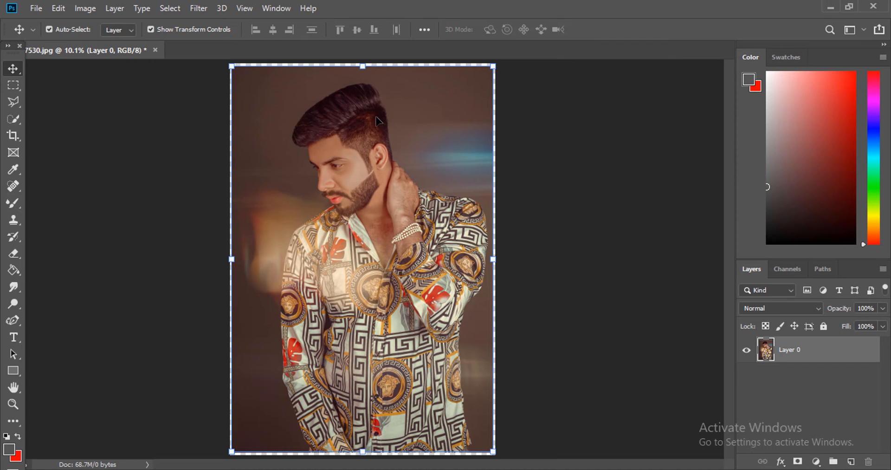
Step: Add a new empty layer and place it beneath the portrait layer
left_click(851, 461)
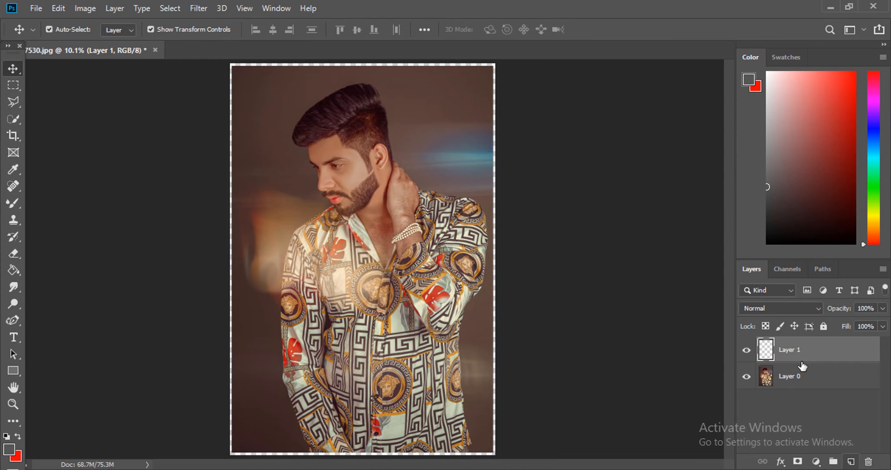
left_click_drag(802, 367, 799, 402)
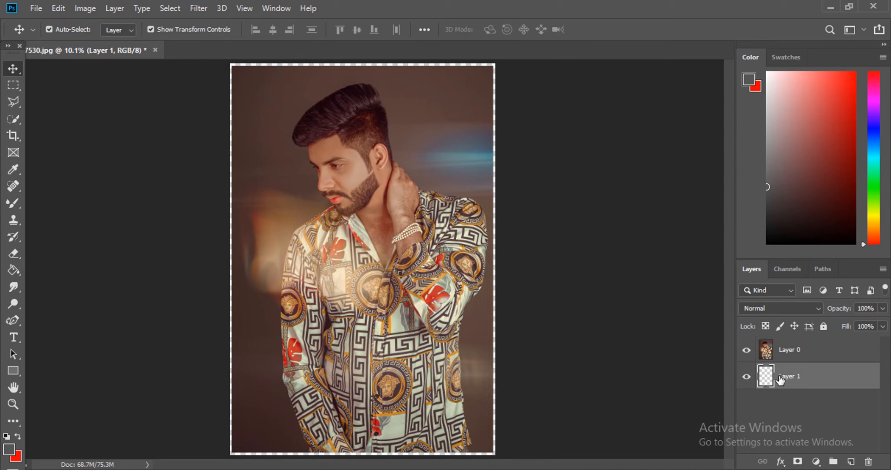
Step: Set the foreground colour to white (ffffff)
left_click(9, 448)
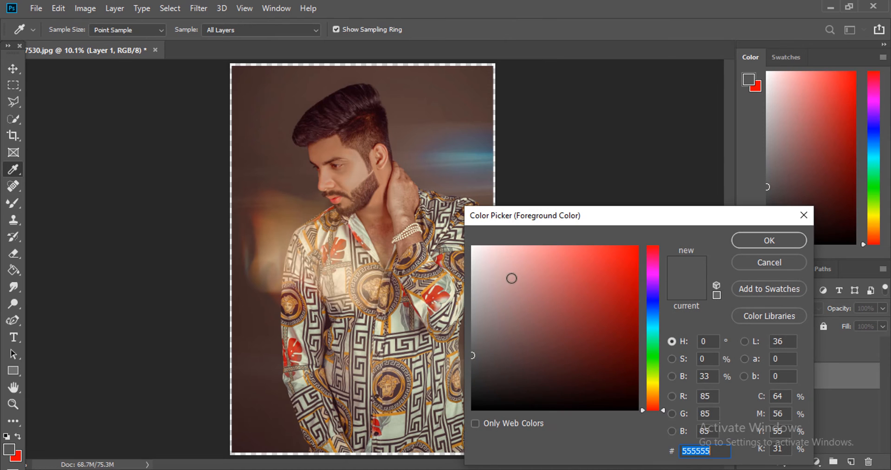
type("ffffff")
left_click(759, 243)
Step: Fill the empty layer beneath the portrait with white and inspect the border around the photo up close
key("g")
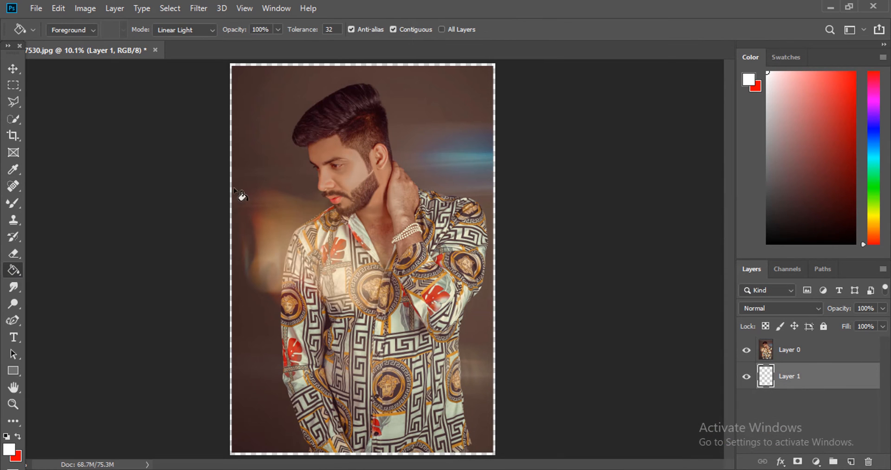
left_click(362, 178)
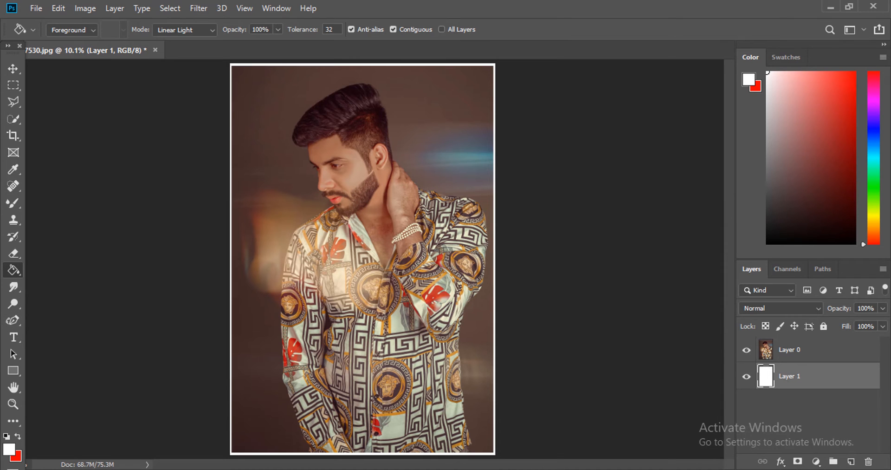
key("z")
left_click(322, 200)
scroll(328, 225, "up", 2)
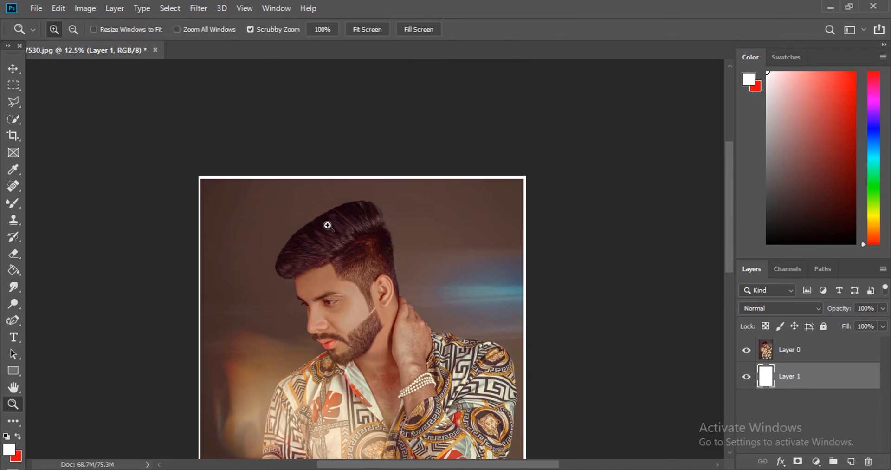
left_click(328, 225)
scroll(325, 246, "up", 2)
left_click(296, 263)
right_click(318, 271)
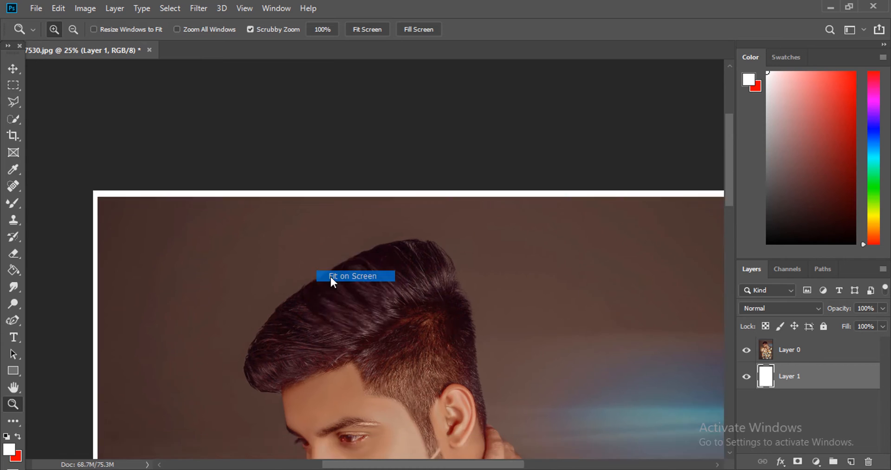
left_click(332, 278)
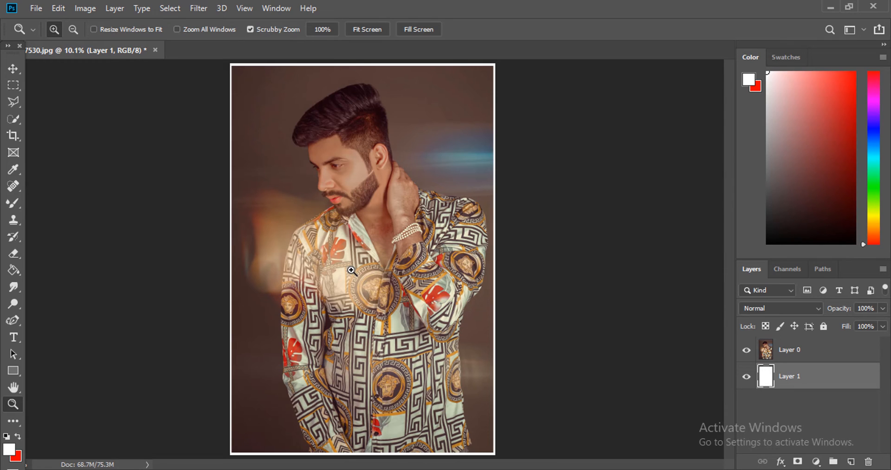
Step: Undo the white fill, the new layer, the scaling and the unlocking, back to the locked Background layer
key("ctrl+z")
key("ctrl+z")
key("ctrl+z")
key("ctrl+z")
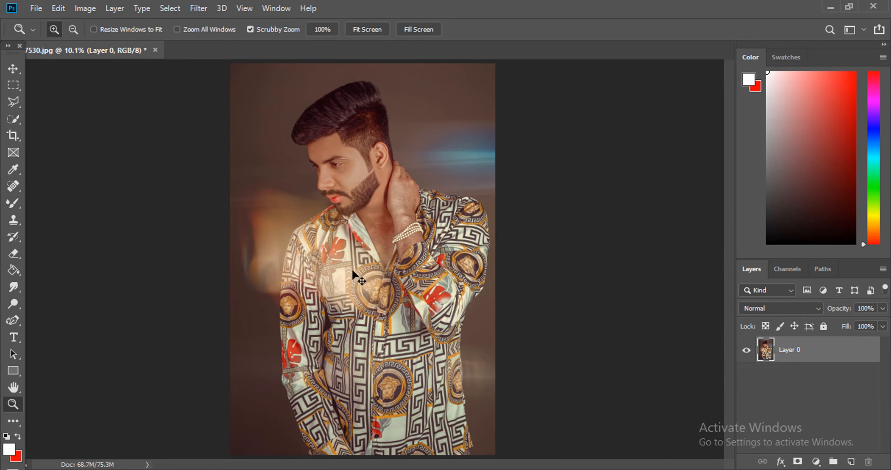
key("ctrl+z")
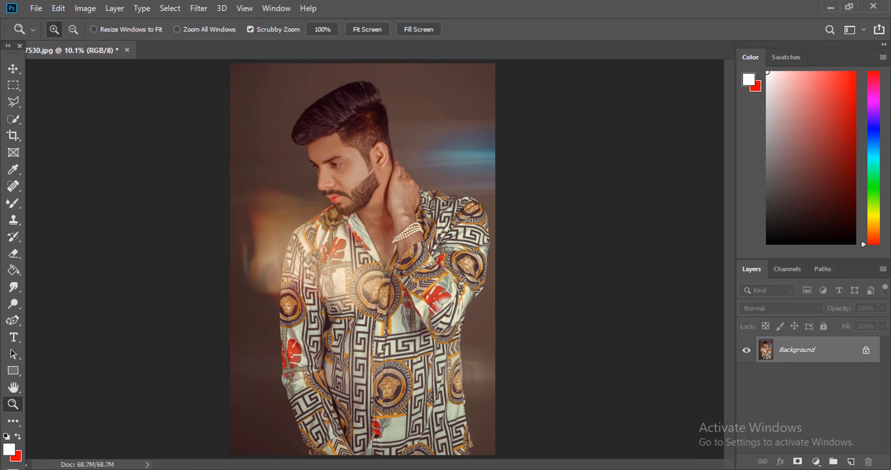
left_click(12, 118)
right_click(336, 149)
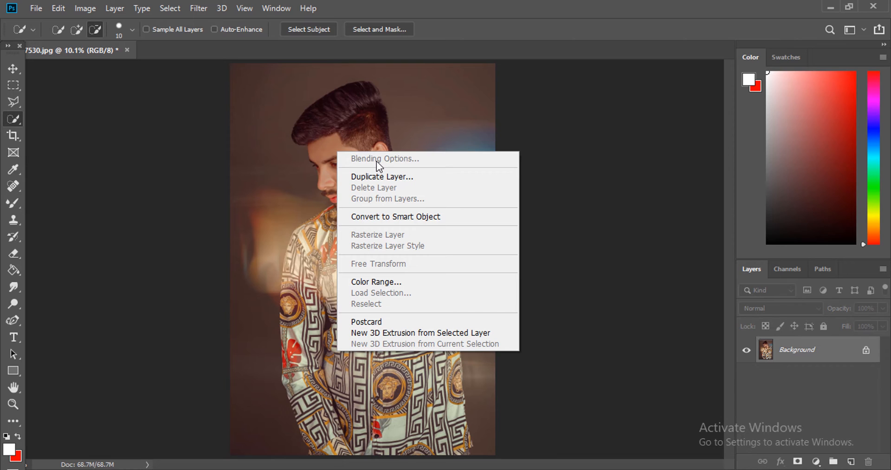
left_click(531, 24)
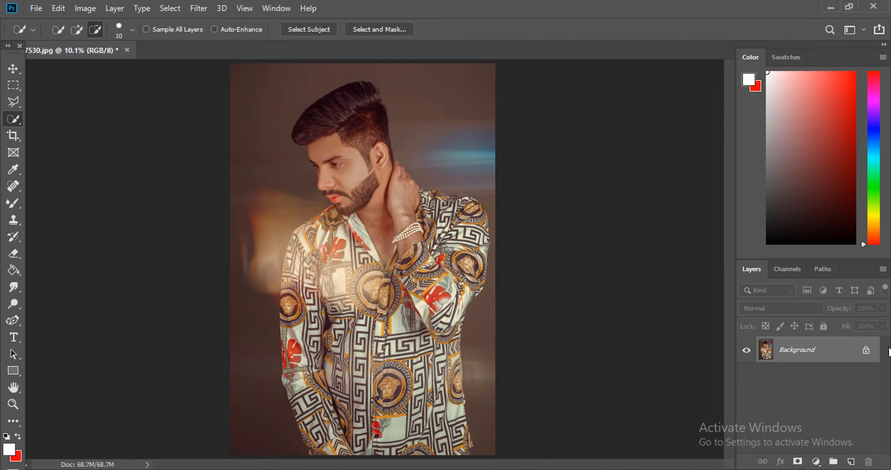
Step: Unlock the Background layer and open its blending options
left_click(867, 356)
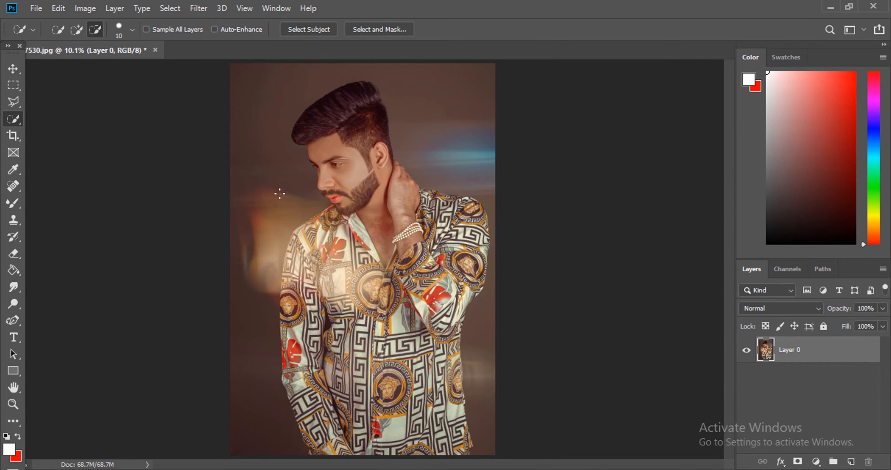
right_click(343, 176)
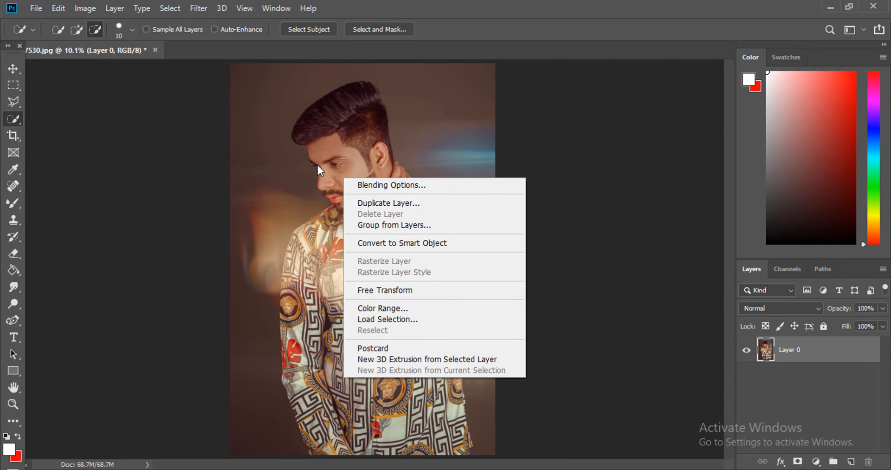
left_click(402, 184)
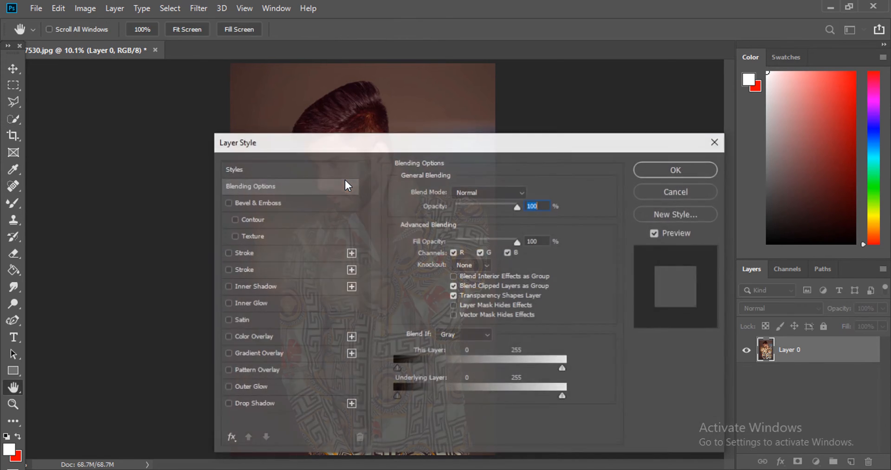
left_click_drag(302, 145, 282, 114)
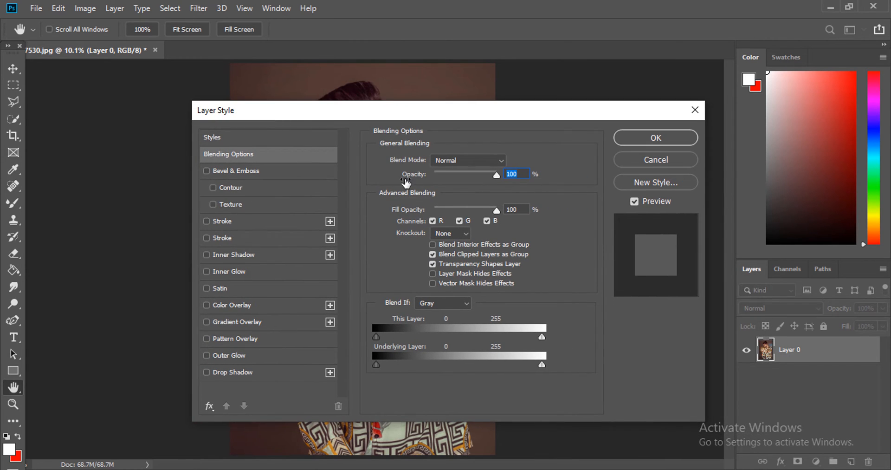
Step: Apply a white Stroke effect to the portrait layer with a size of 8 px and the position set to Inside
left_click(229, 220)
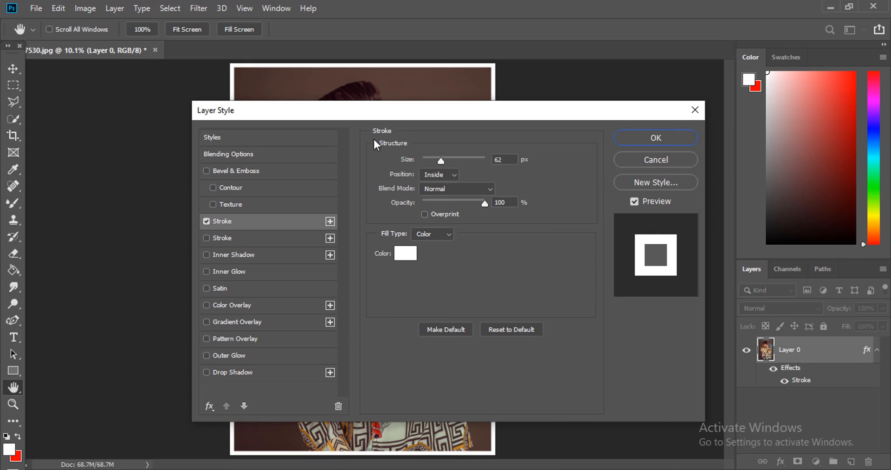
left_click_drag(362, 114, 451, 125)
left_click(534, 186)
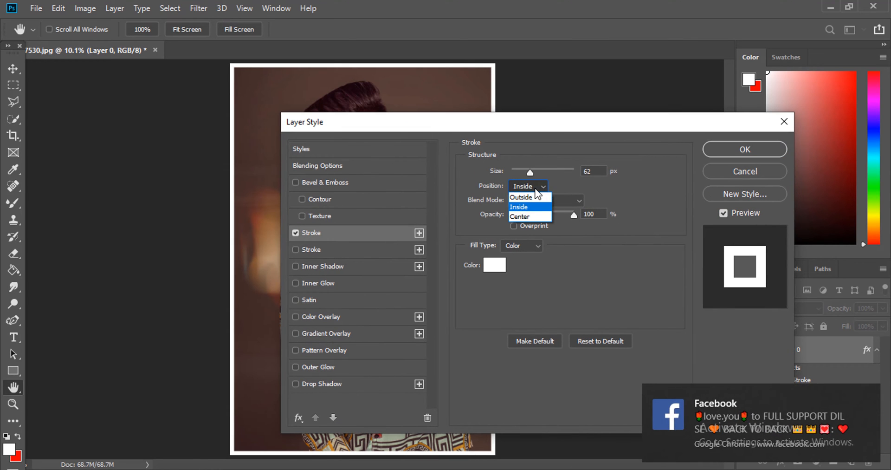
left_click(521, 198)
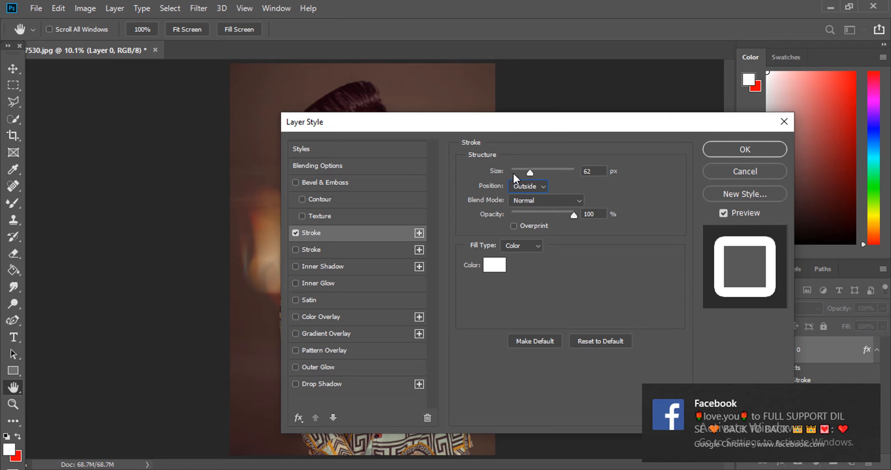
left_click(516, 186)
mouse_move(530, 171)
left_mouse_down()
mouse_move(523, 171)
mouse_move(566, 171)
mouse_move(517, 170)
left_mouse_up()
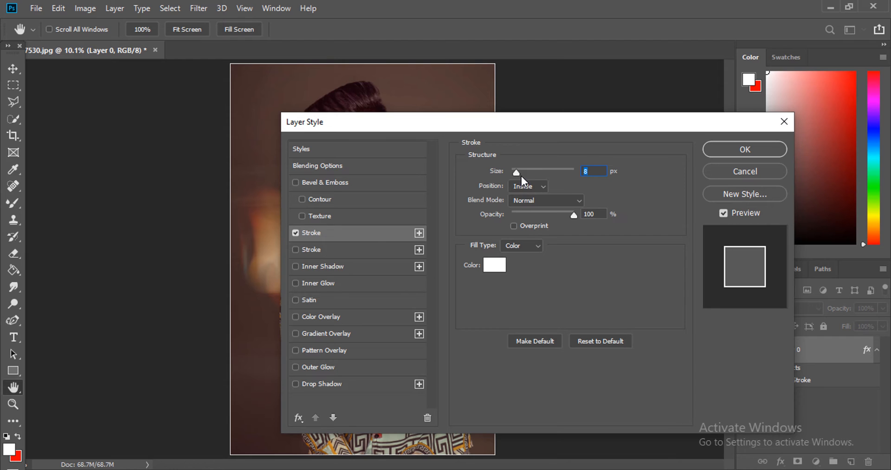
left_click(770, 150)
Step: Draw a rectangular marquee selection slightly inset from the photo's edges, and add a new layer above the portrait
key("w")
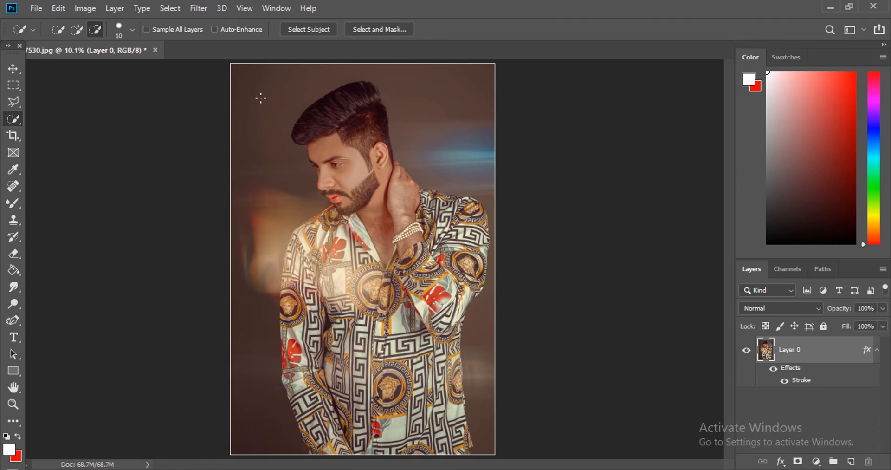
key("m")
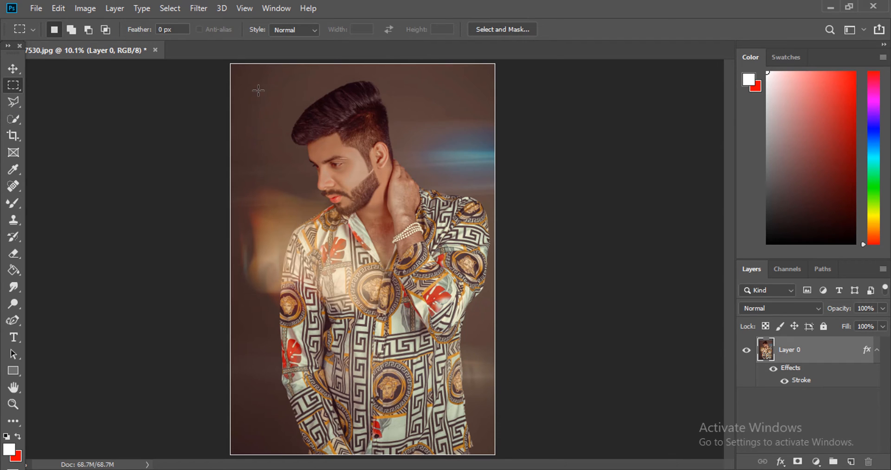
left_click_drag(256, 86, 318, 147)
left_click(13, 84)
left_click(64, 87)
left_click_drag(252, 84, 474, 440)
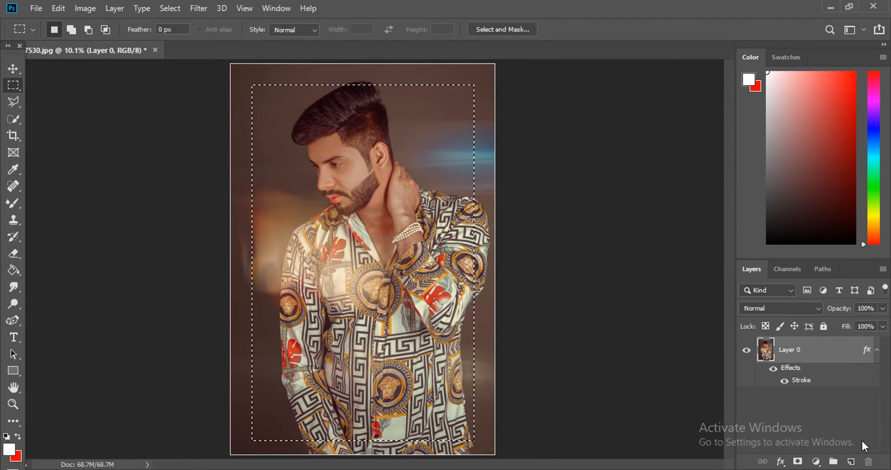
left_click(851, 461)
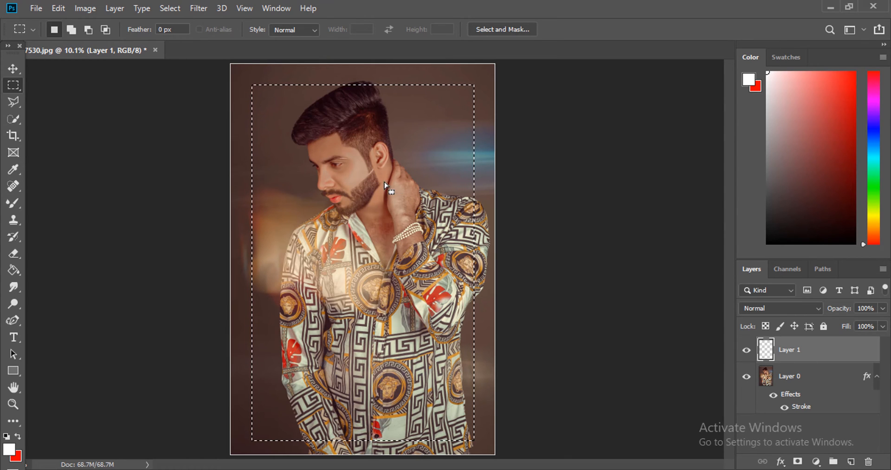
Step: Stroke the inset rectangular selection on the new layer with a 10 px white line positioned outside, and deselect it
left_click(14, 118)
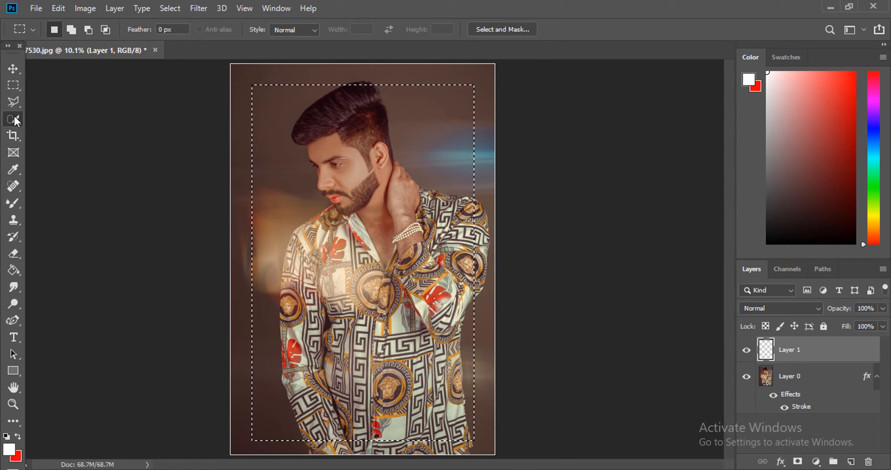
left_click(14, 87)
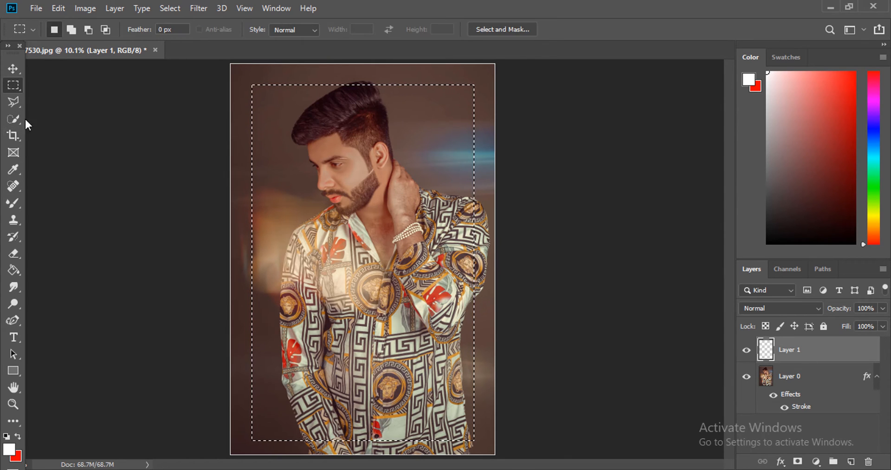
right_click(284, 130)
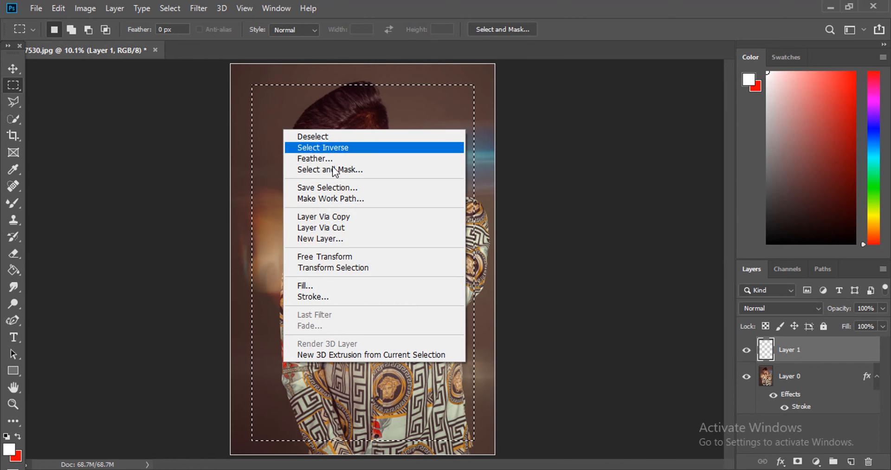
left_click(329, 297)
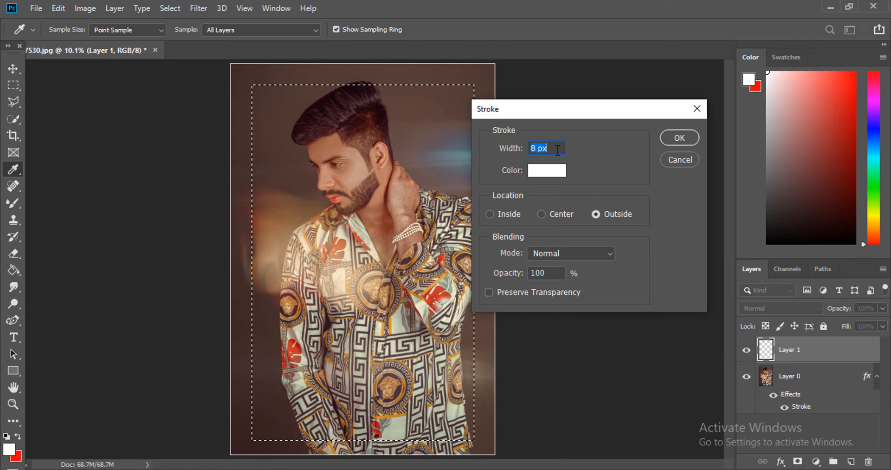
type("10")
left_click(677, 138)
key("m")
key("ctrl+d")
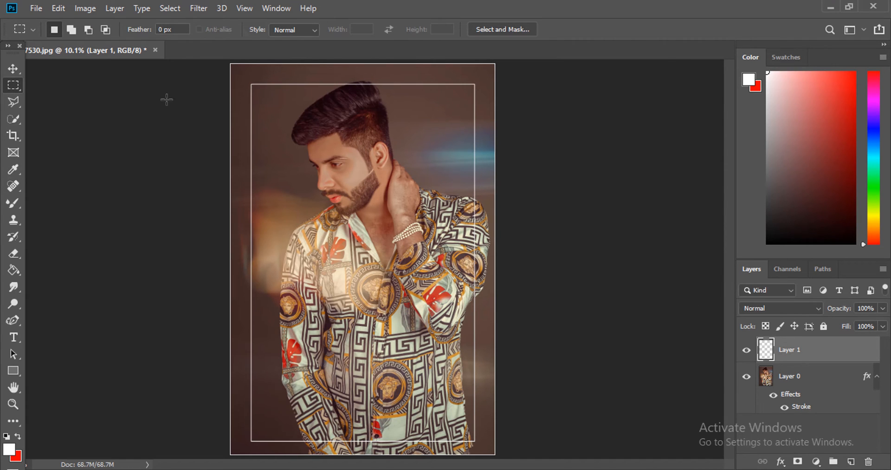
Step: Toggle the visibility of the portrait and frame layers to compare the photo with and without the inset frame
left_click(13, 68)
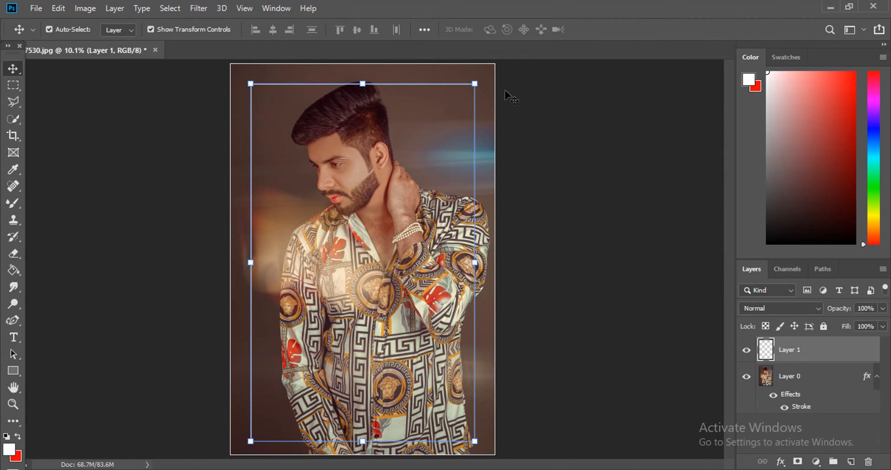
left_click(748, 377)
left_click(747, 376)
left_click(747, 350)
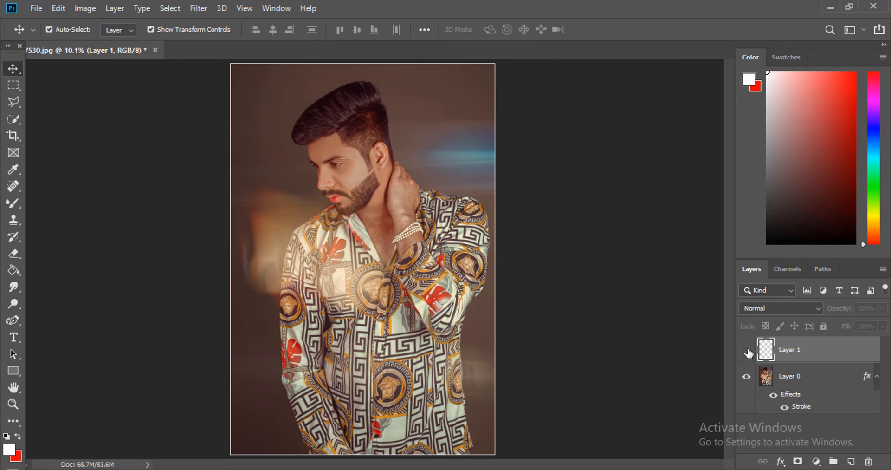
left_click(746, 351)
left_click(747, 350)
left_click(747, 351)
left_click(747, 350)
Step: Rotate the inset frame clockwise by about 18.4° and scale it to about 104%, so its corners extend beyond the photo
left_click(13, 85)
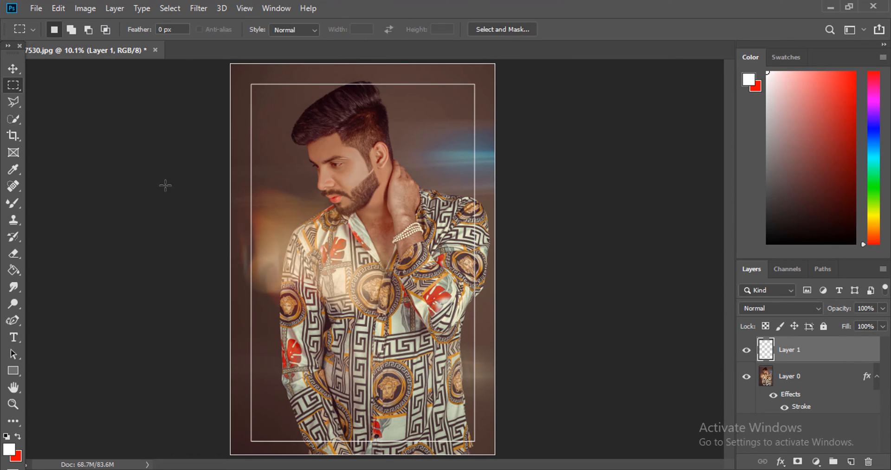
left_click(13, 69)
left_click_drag(475, 84, 532, 159)
left_click_drag(443, 114, 433, 125)
left_click(602, 29)
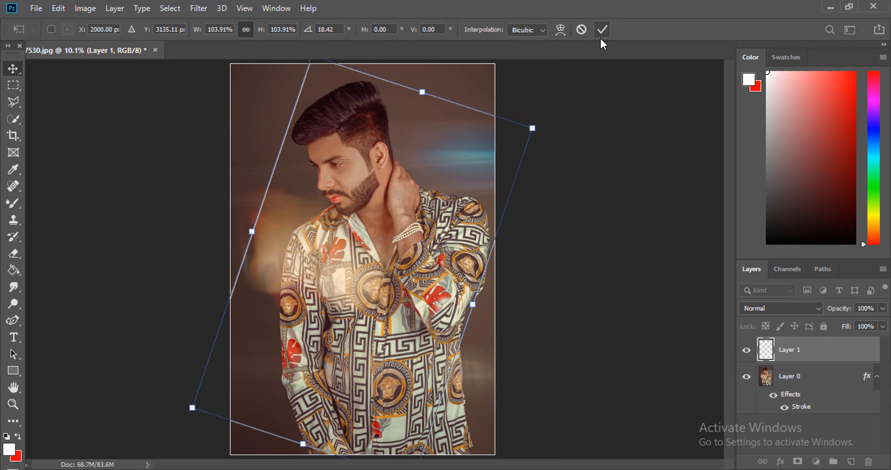
Step: Duplicate the tilted frame layer and rotate the copy counterclockwise by about 22.1°
left_click_drag(820, 361, 851, 461)
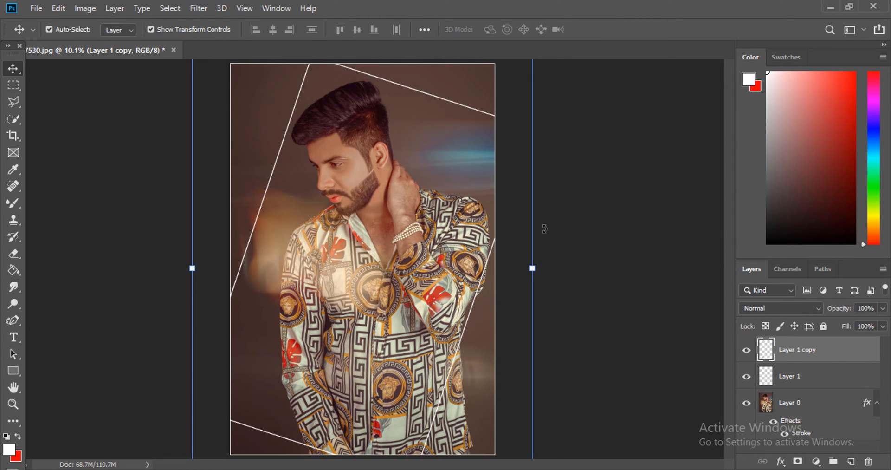
left_click_drag(545, 229, 521, 160)
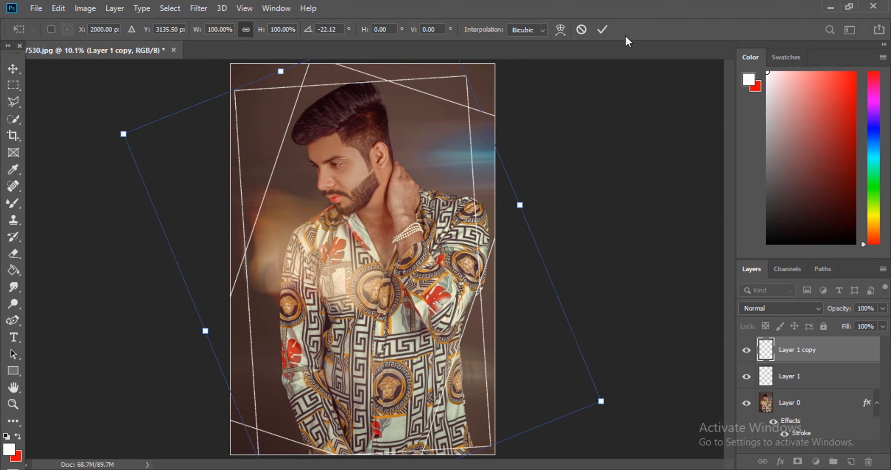
left_click(604, 29)
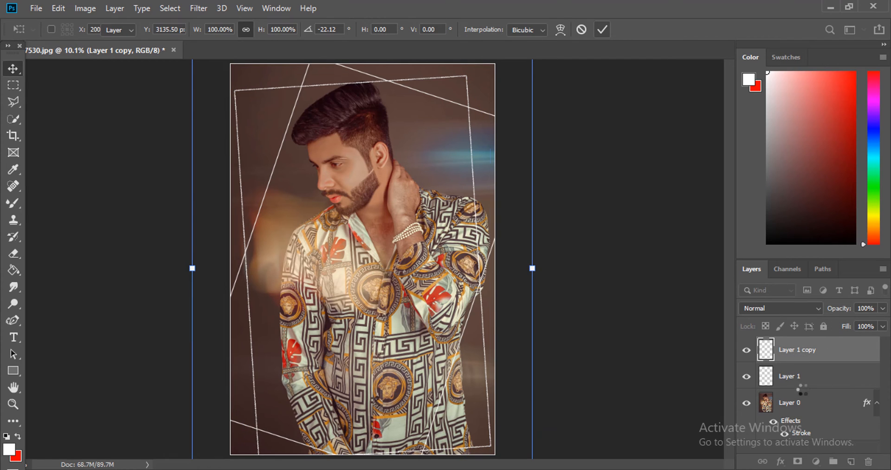
Step: Lower the opacity of the copied frame layer to 22% and of the original frame layer to 24%
left_click(883, 308)
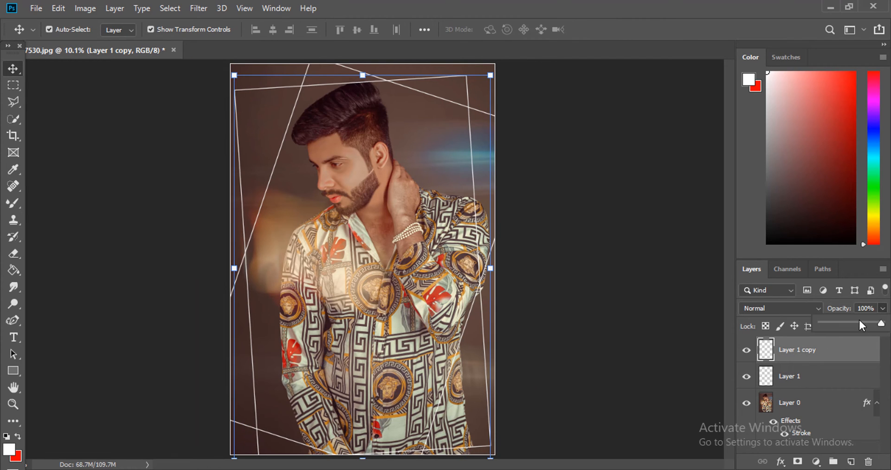
left_click_drag(859, 321, 844, 326)
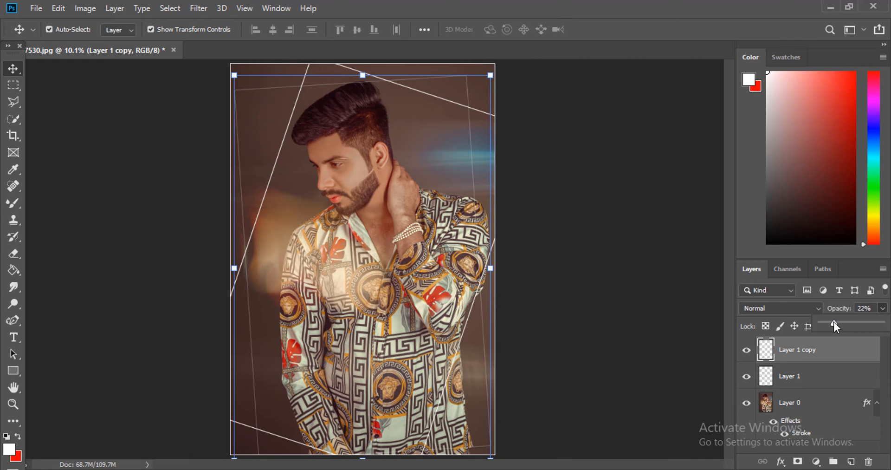
left_click(803, 377)
left_click(883, 308)
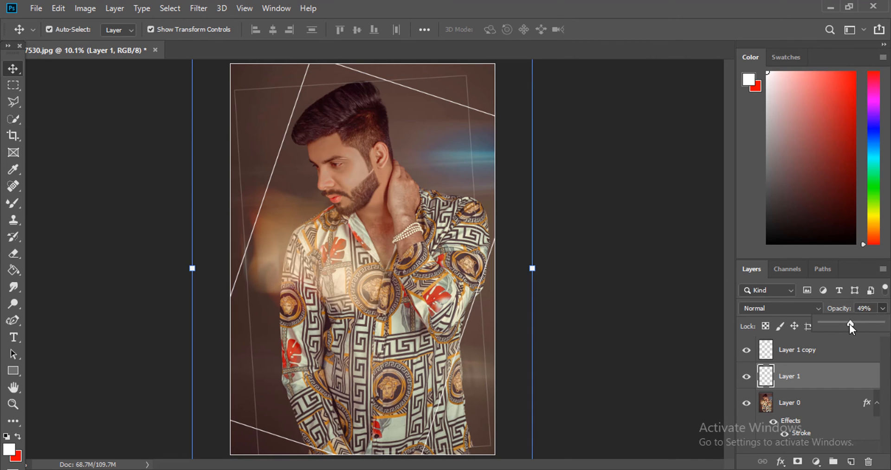
left_click_drag(850, 324, 837, 321)
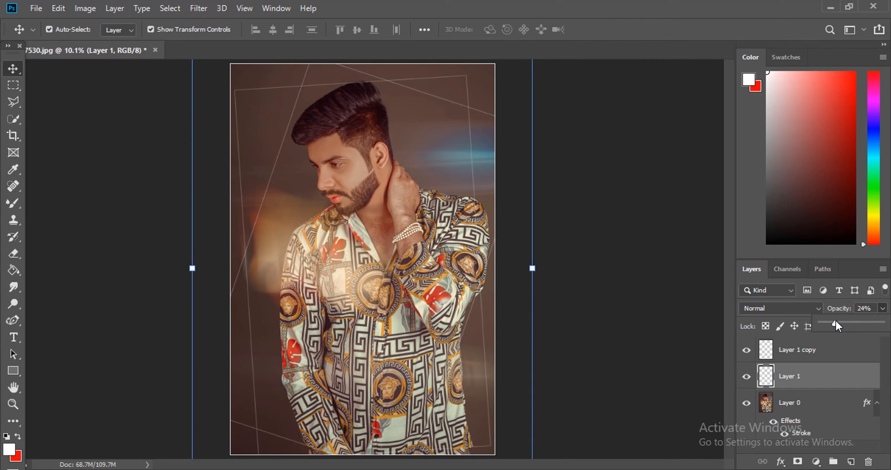
Step: Examine the faded crossing frame lines over the portrait, both up close and across the whole photo
left_click(13, 404)
left_click(342, 112)
scroll(114, 111, "up", 3)
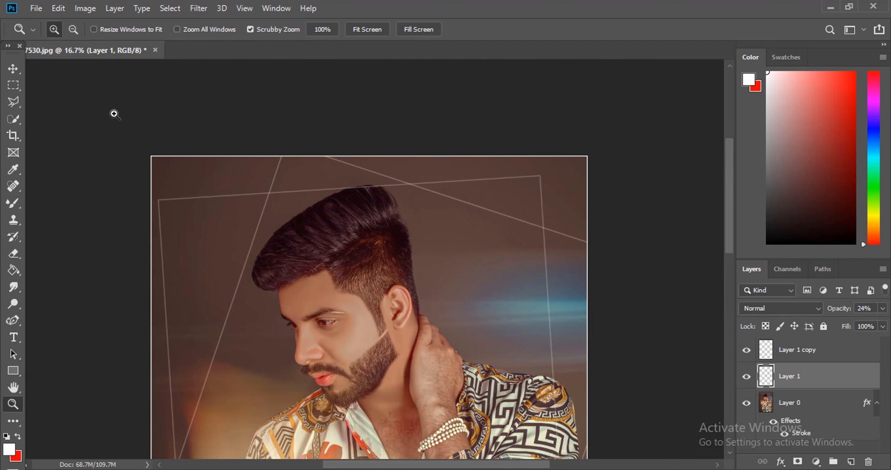
left_click_drag(362, 173, 338, 200)
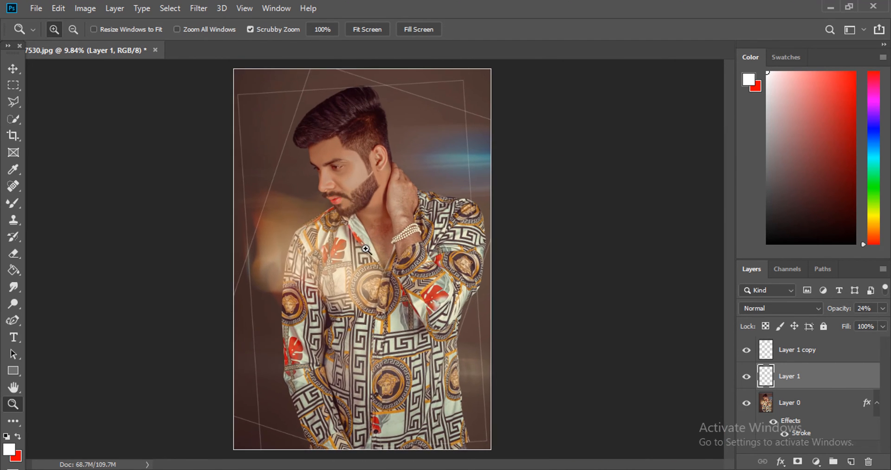
left_click_drag(301, 119, 349, 221)
scroll(348, 221, "up", 1)
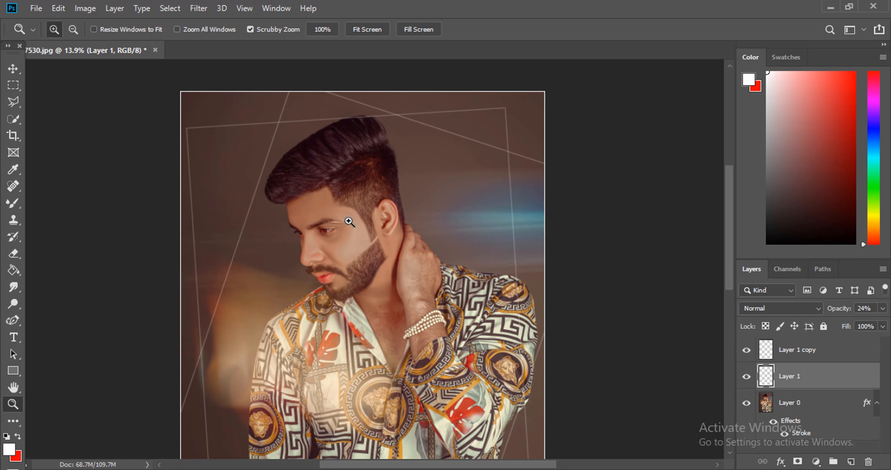
scroll(349, 222, "down", 3)
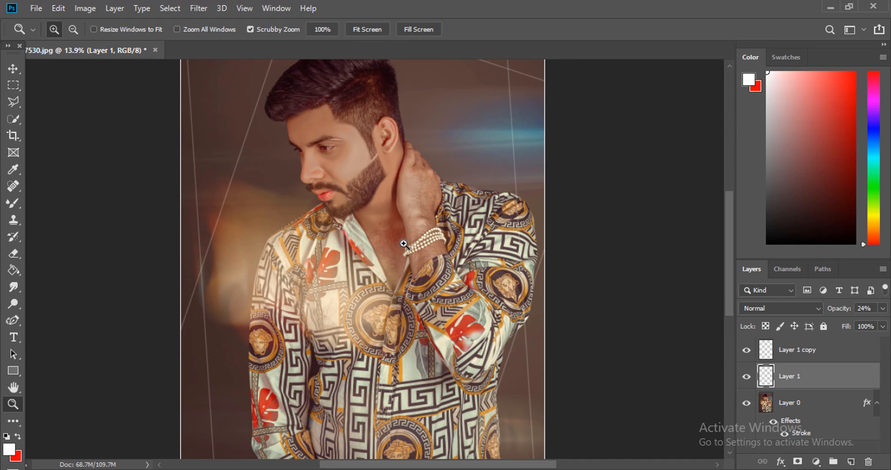
scroll(403, 244, "up", 2)
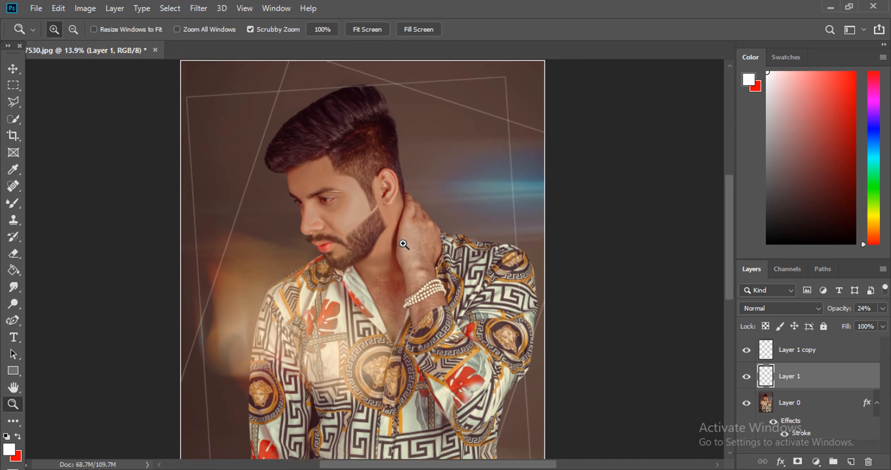